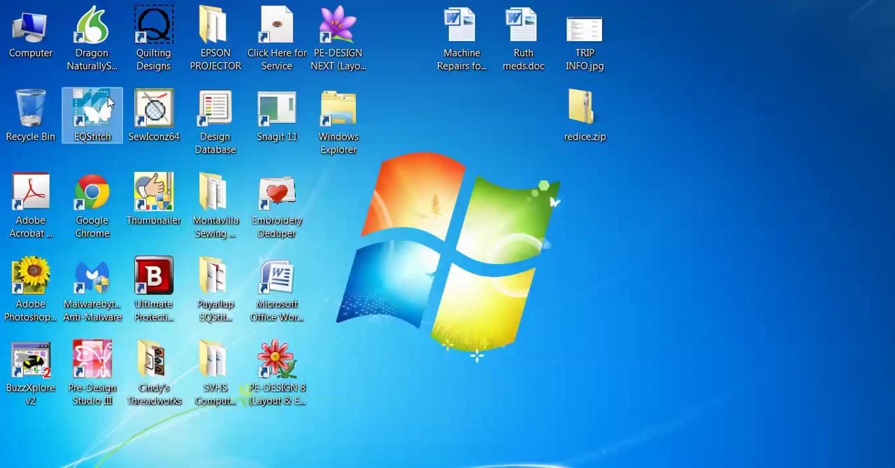
Launch EQStitch, dismiss the startup tip and create a new project named "Video 12 Circle Text".
click(89, 105)
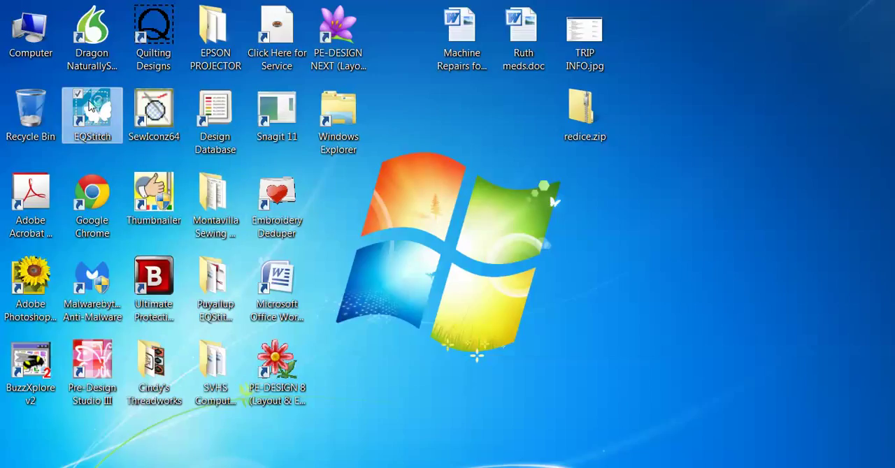
double_click(90, 105)
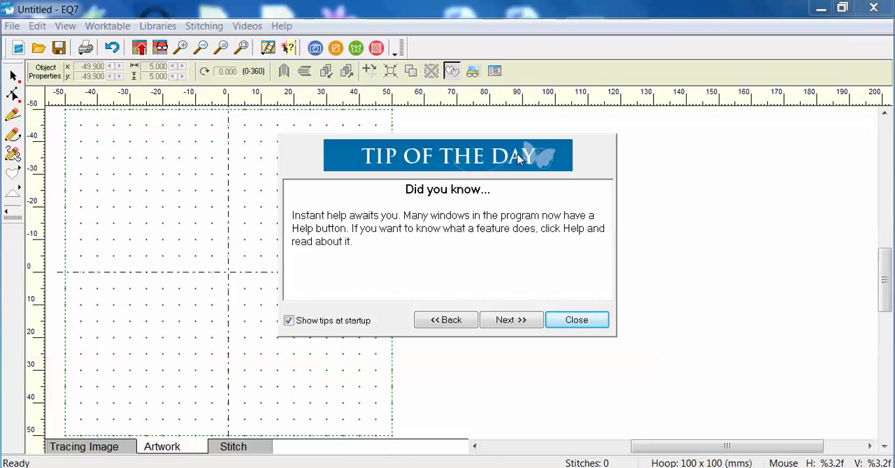
click(597, 323)
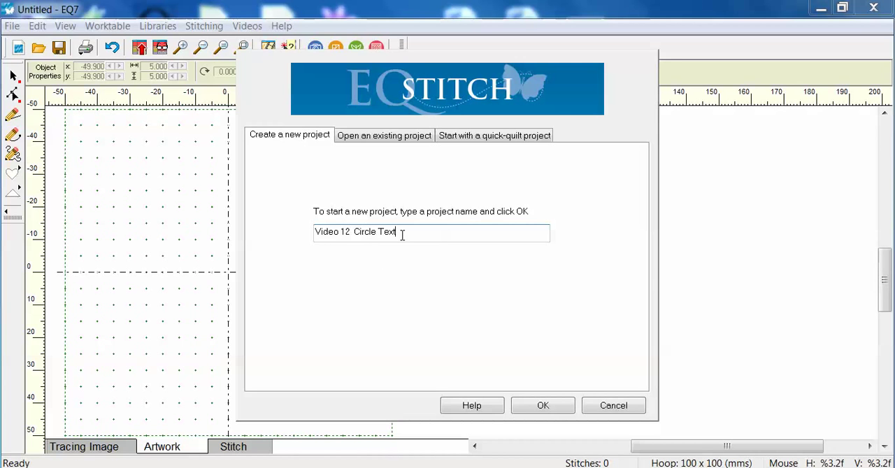
click(543, 406)
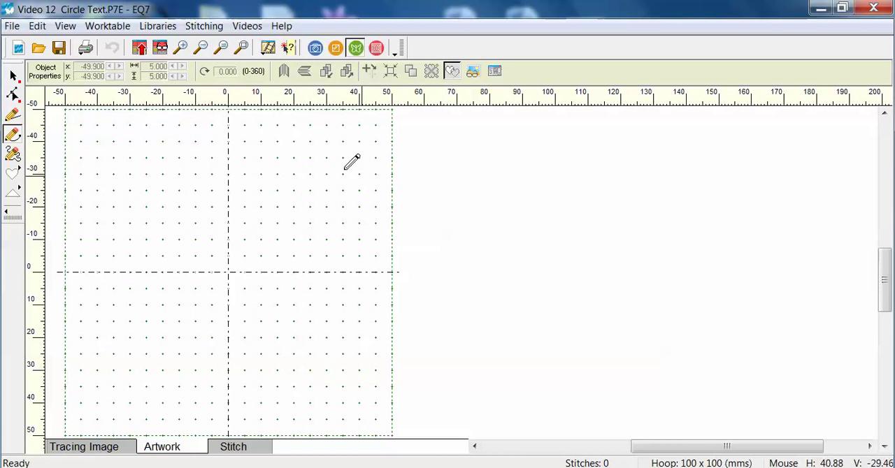
Restore the program's default settings, including original fabrics, colors and thread, and accept the required restart.
click(12, 27)
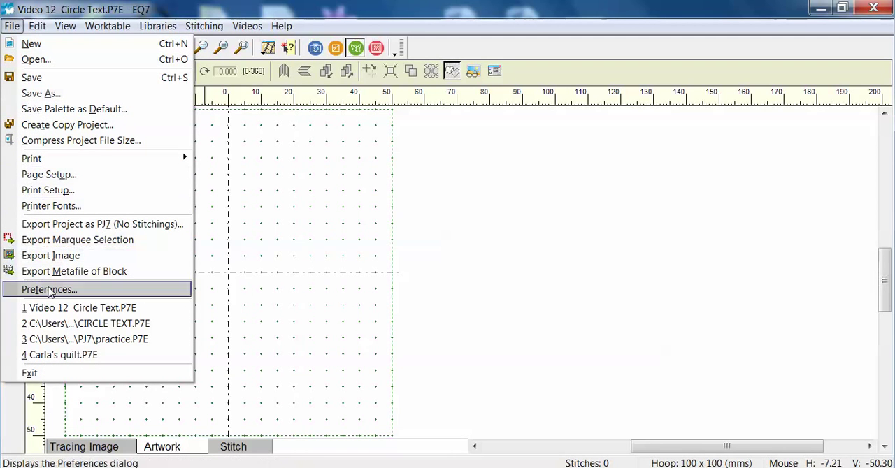
click(49, 289)
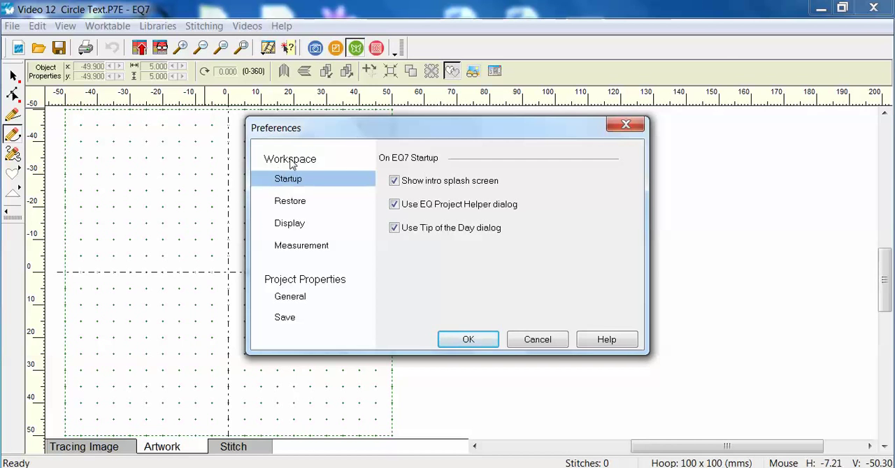
click(299, 202)
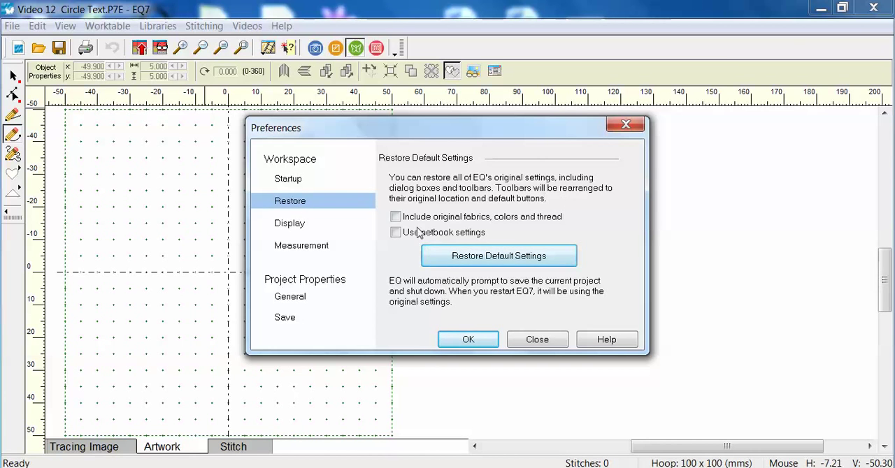
click(396, 218)
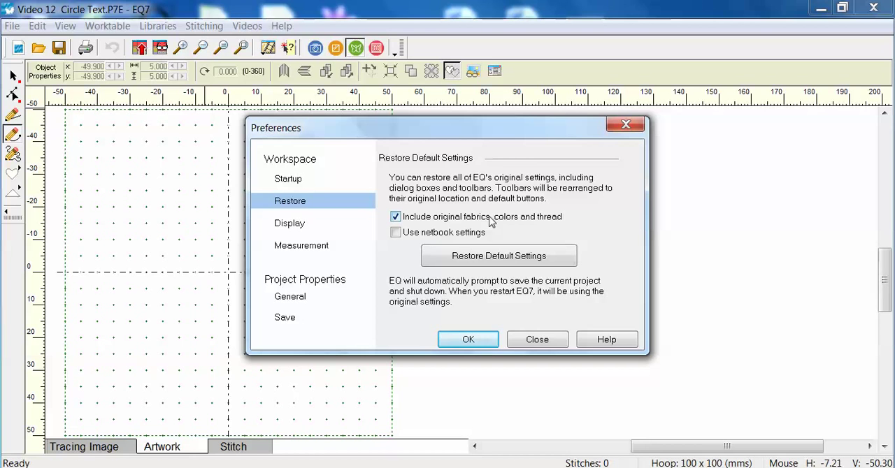
click(508, 260)
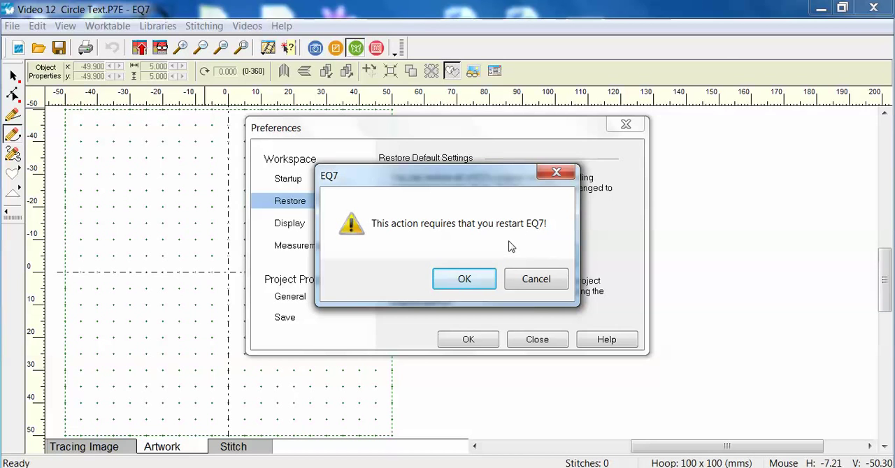
click(464, 279)
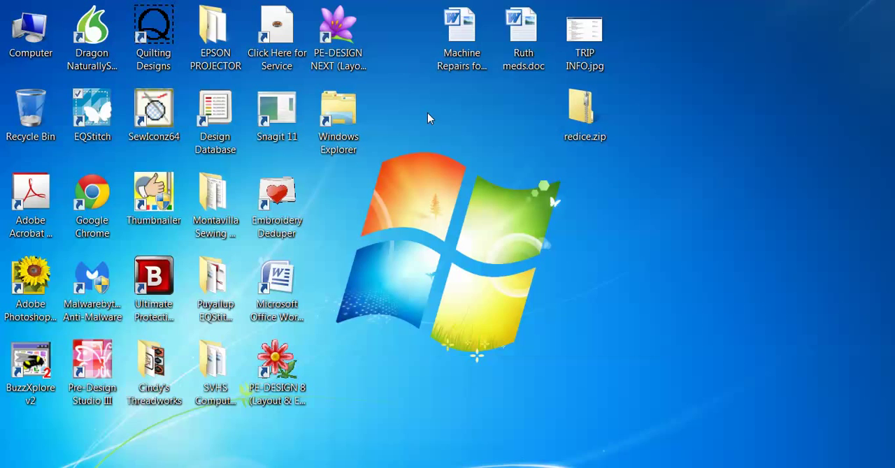
Relaunch EQStitch, dismiss the startup tip and reopen the existing project Video 12 Circle Text.P7E.
click(103, 115)
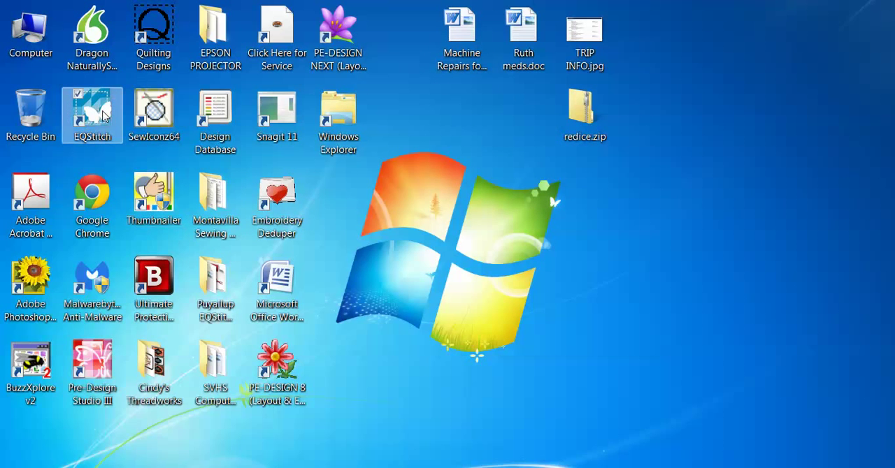
double_click(101, 113)
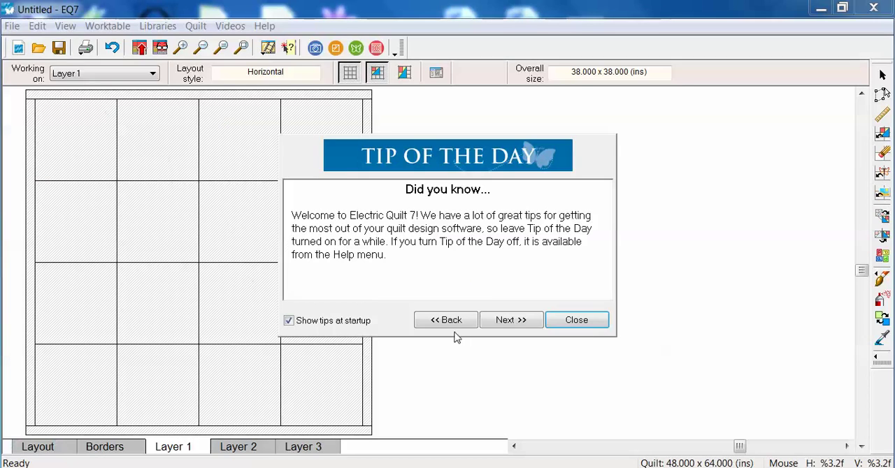
click(583, 327)
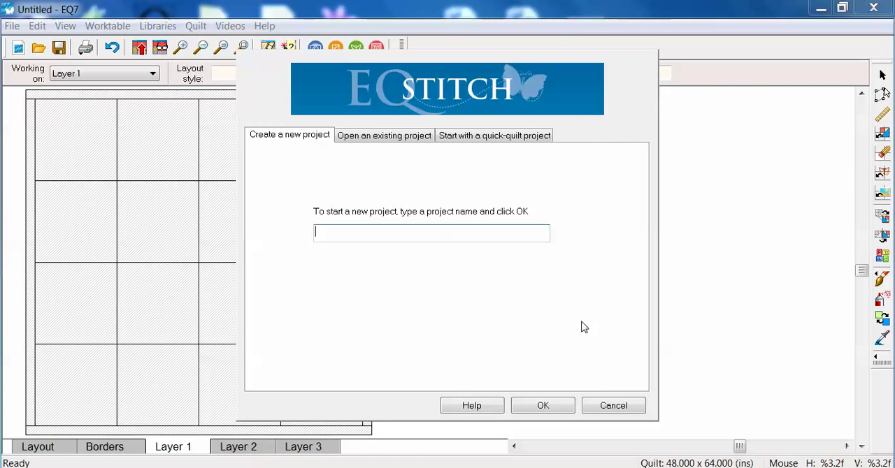
click(395, 139)
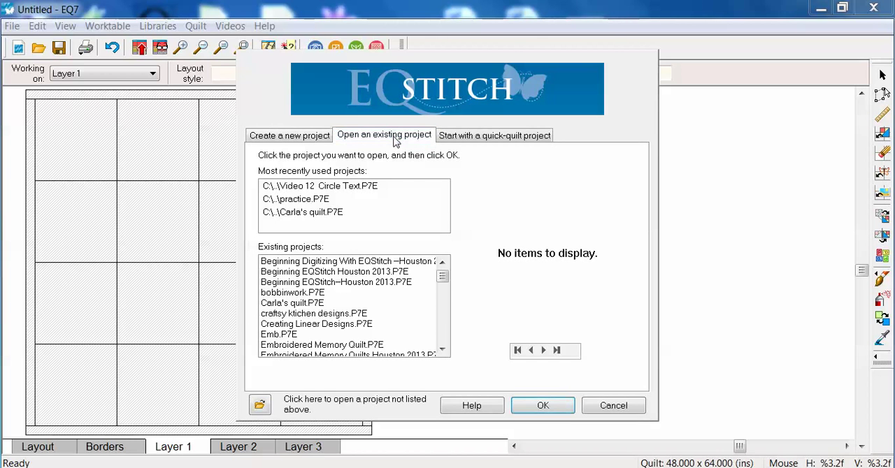
click(300, 188)
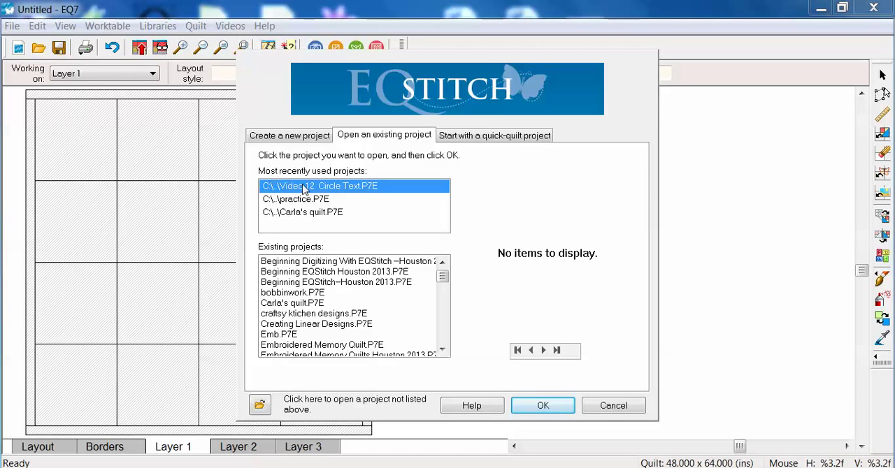
click(552, 411)
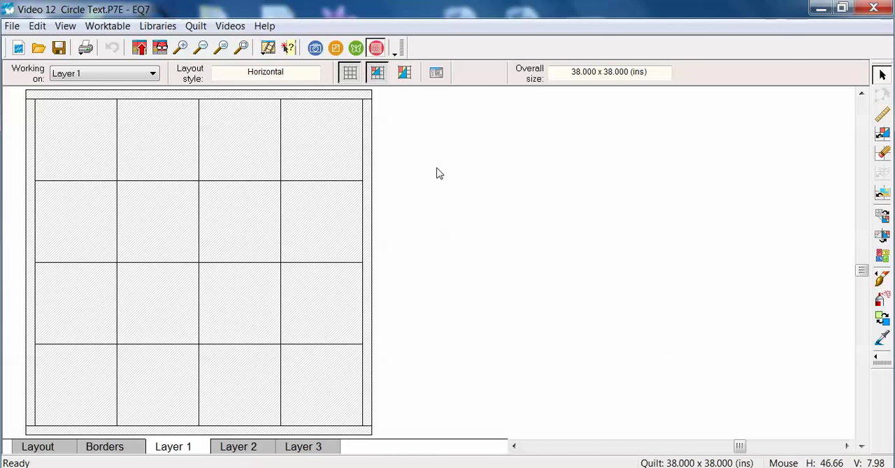
Switch to the stitching worktable and set its snap grid to display large grid dots.
click(355, 49)
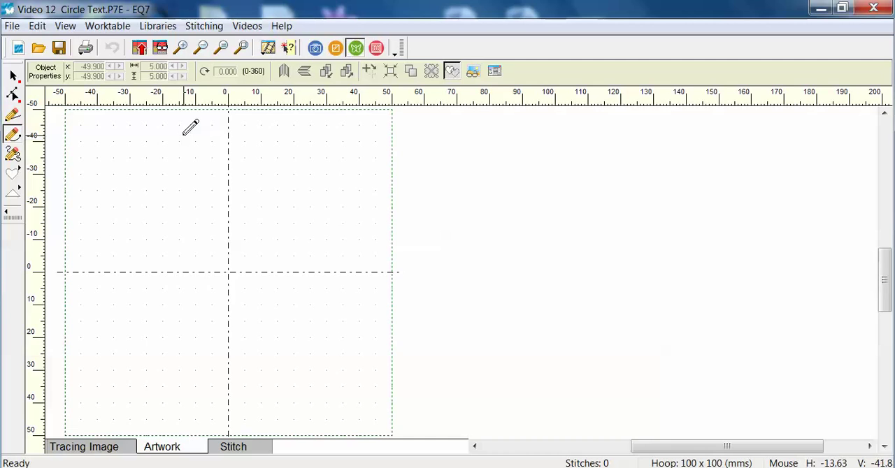
click(494, 72)
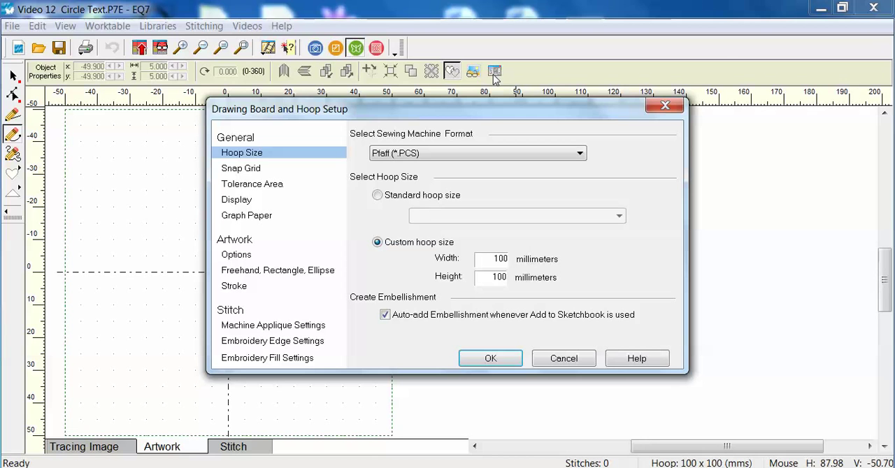
click(237, 171)
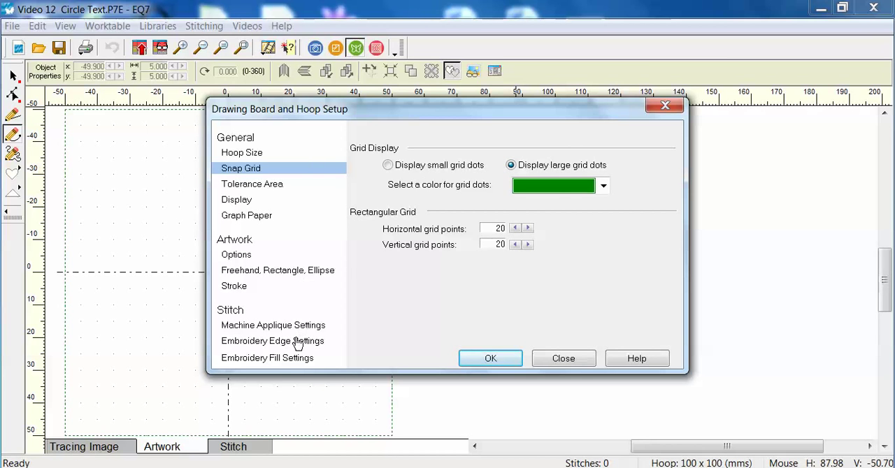
Set the default embroidery edge style to No edge, review the available fill styles, and accept the drawing board setup.
click(264, 345)
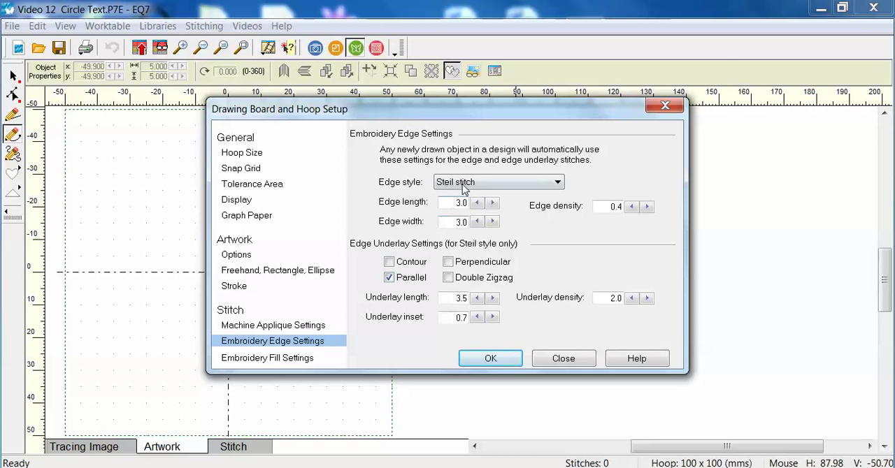
click(558, 182)
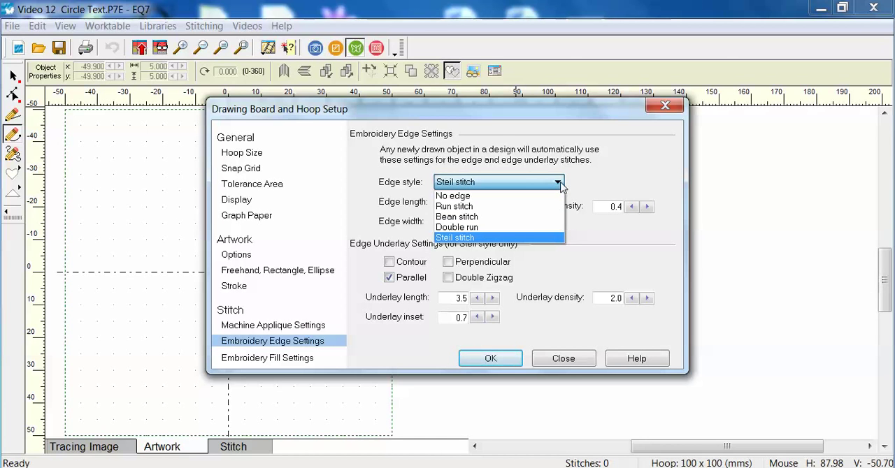
click(459, 196)
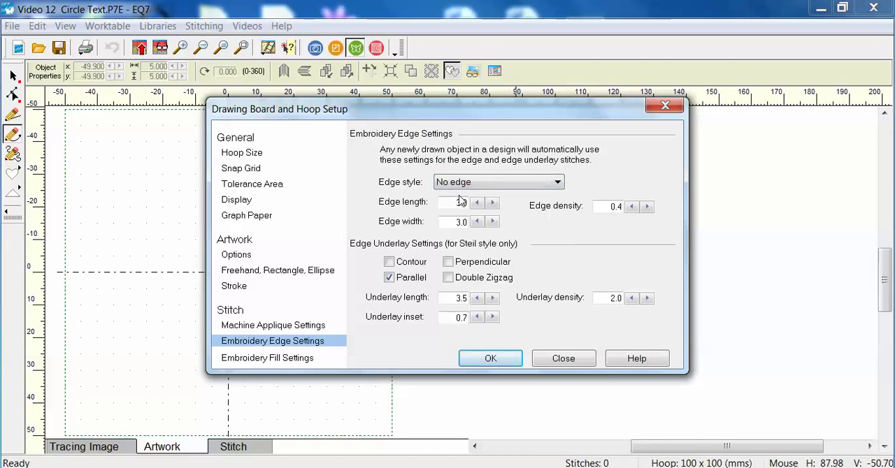
click(280, 359)
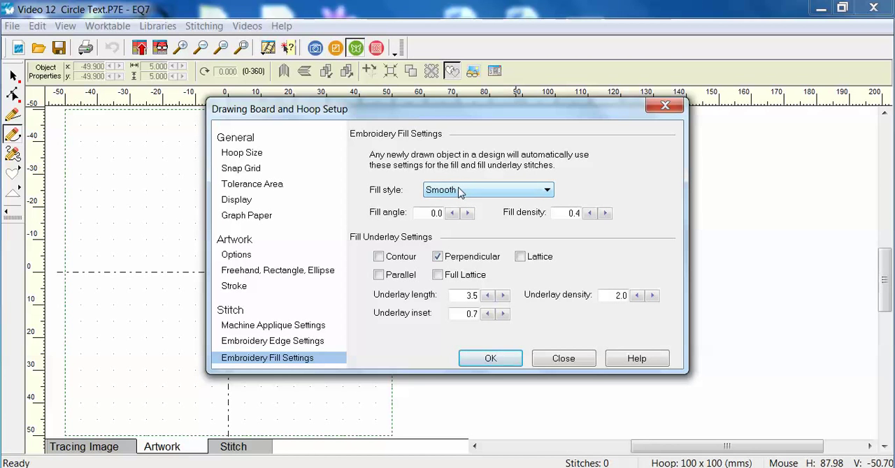
click(547, 191)
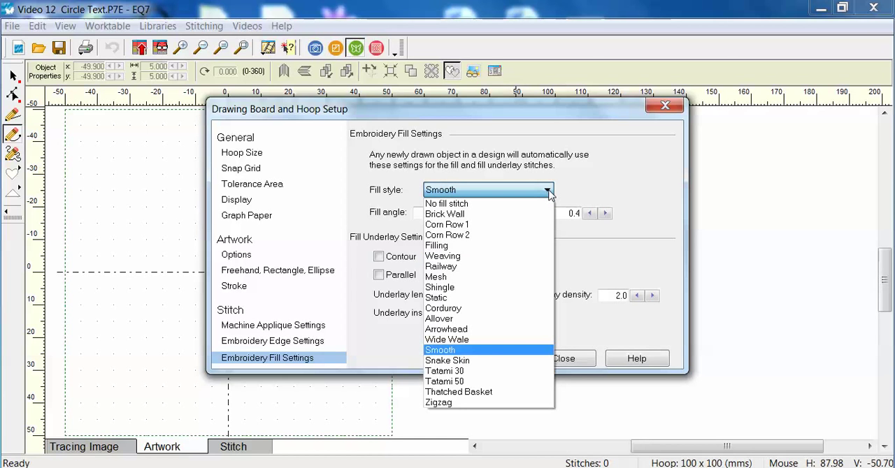
click(549, 192)
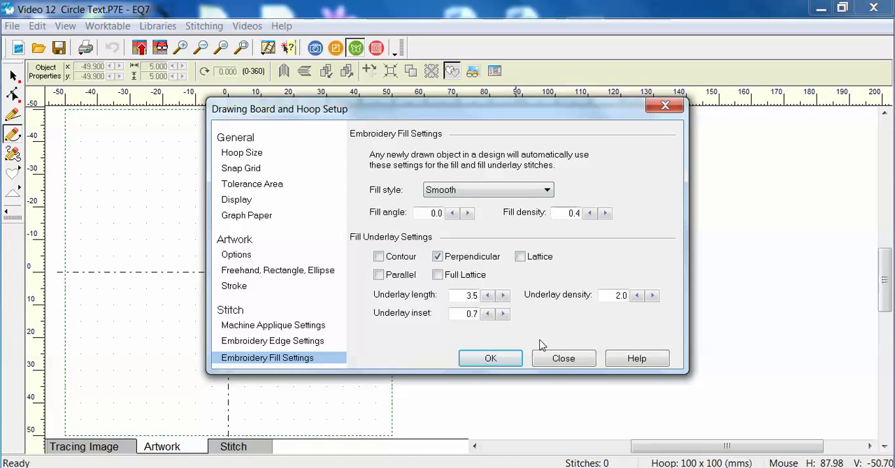
click(491, 358)
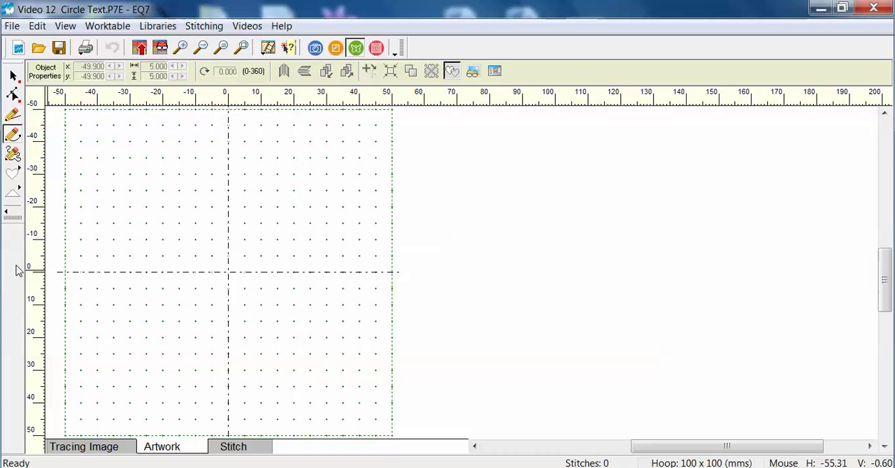
Add the Brush Stroke, Rectangle, Ellipse and Text tools to the set of artwork drawing tools.
click(8, 217)
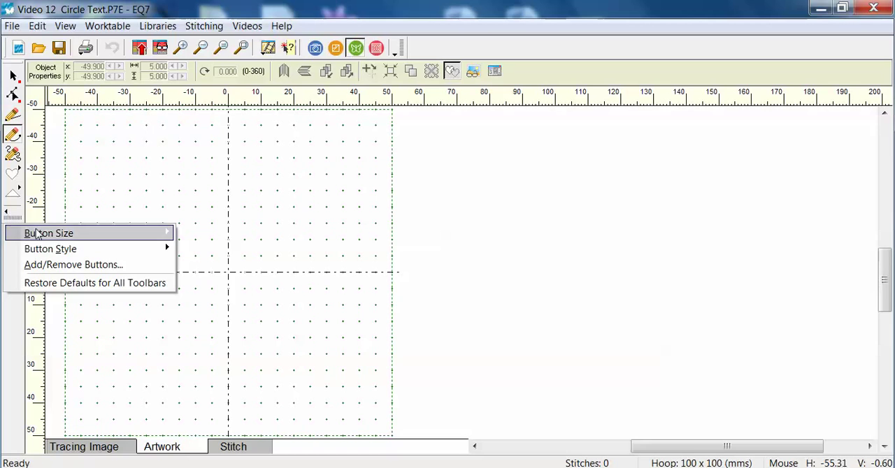
click(79, 268)
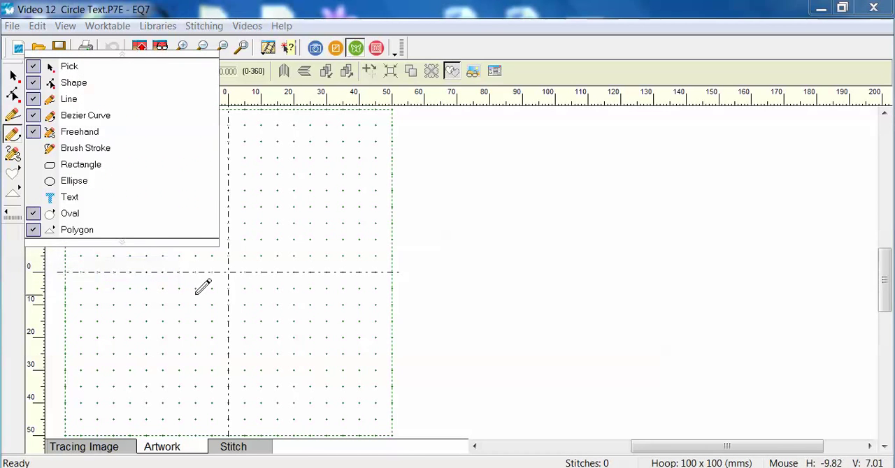
click(34, 149)
click(32, 164)
click(33, 181)
click(33, 198)
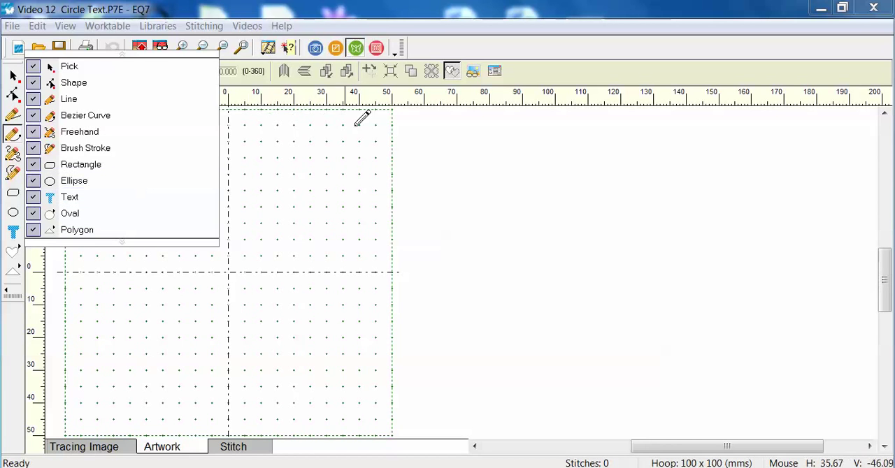
click(476, 166)
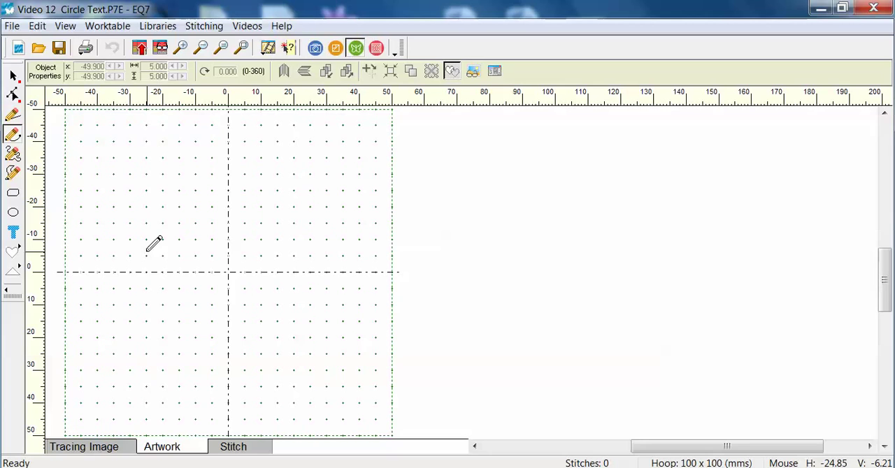
Draw a circle about 64 mm in diameter with the Ellipse tool and move it to the center of the block.
click(12, 214)
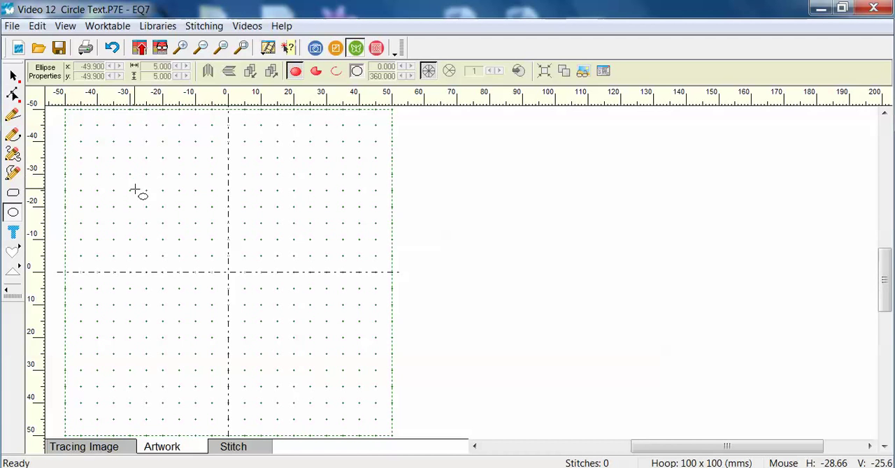
drag(233, 299, 335, 392)
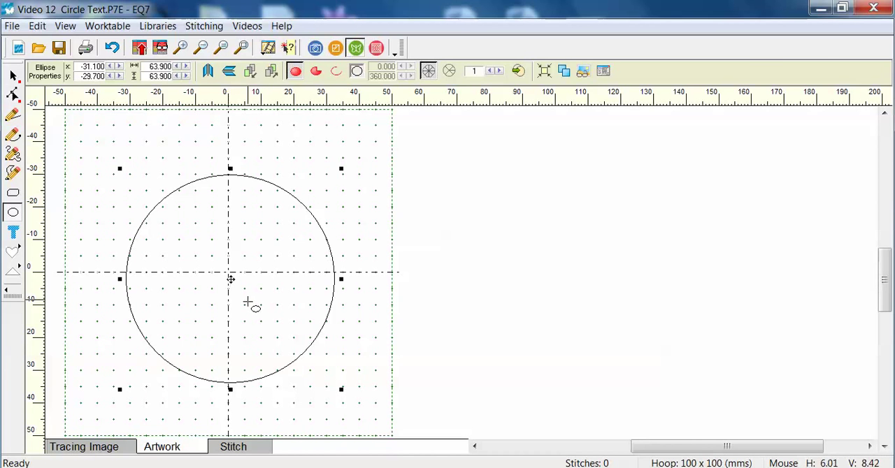
click(544, 71)
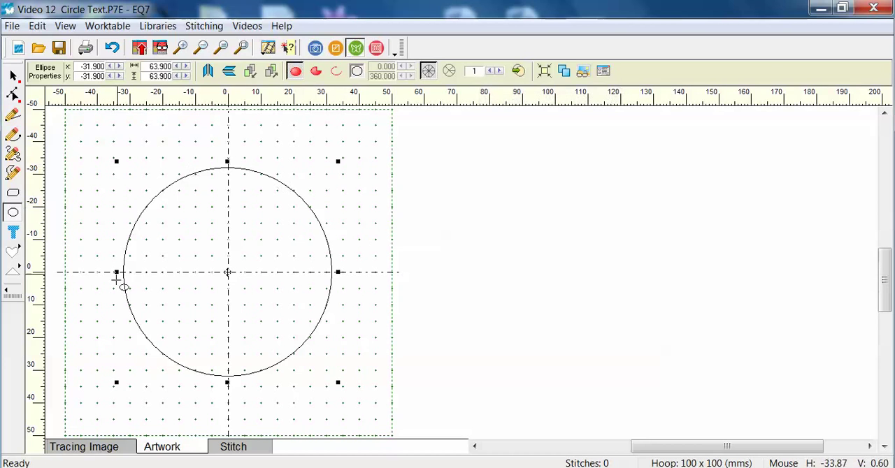
Divide the circle into 10 equal wedges with spokes and switch to the Pick tool.
click(479, 70)
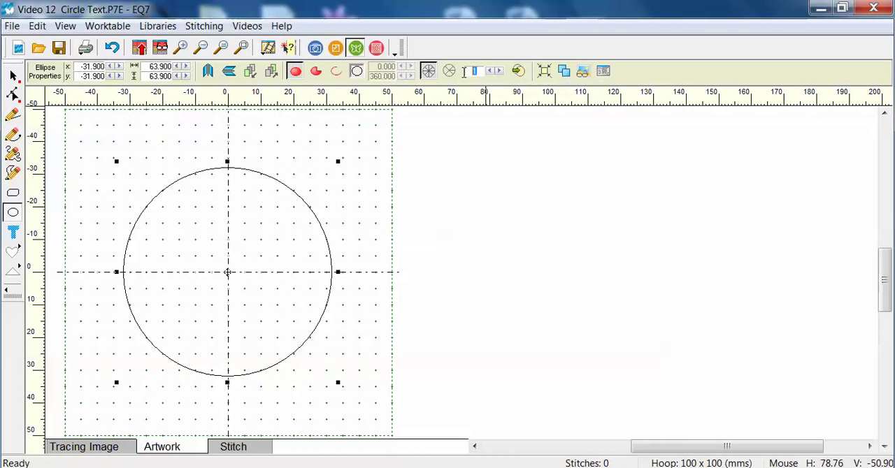
text(0)
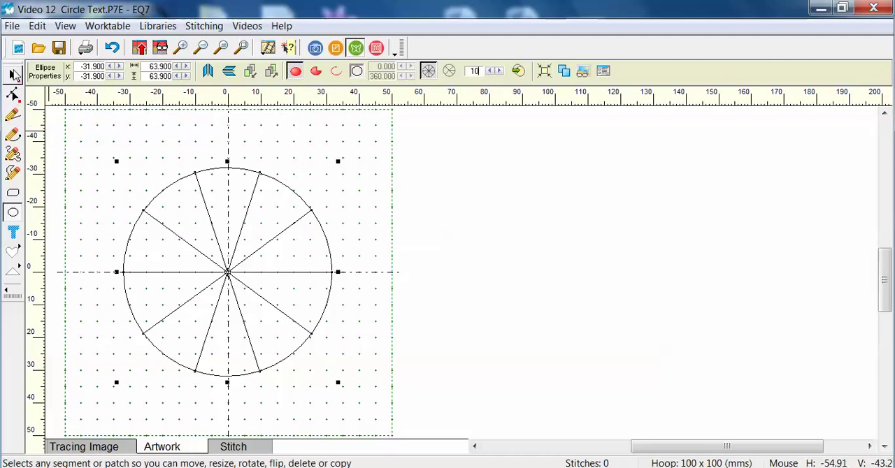
click(13, 76)
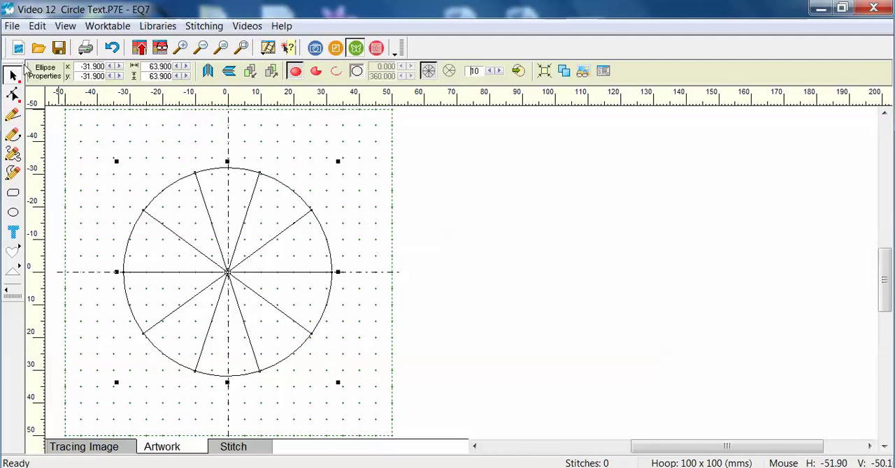
Deselect the divided circle, add the design to the Sketchbook, and redraw the worktable.
click(96, 137)
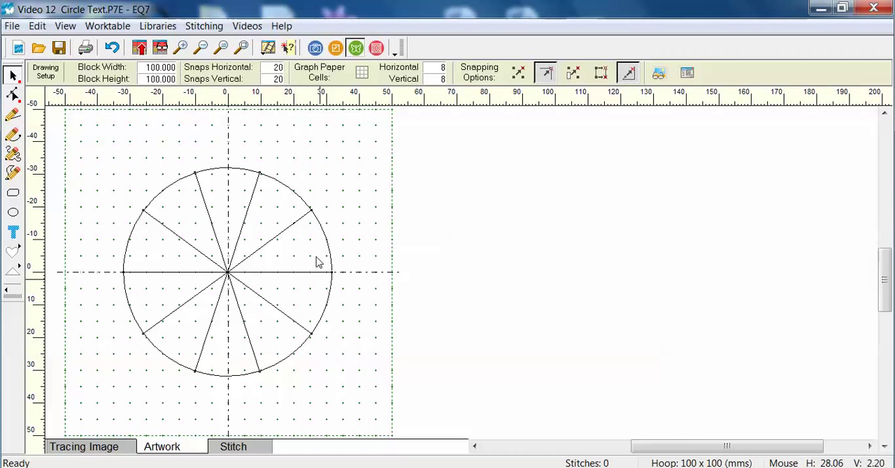
click(139, 48)
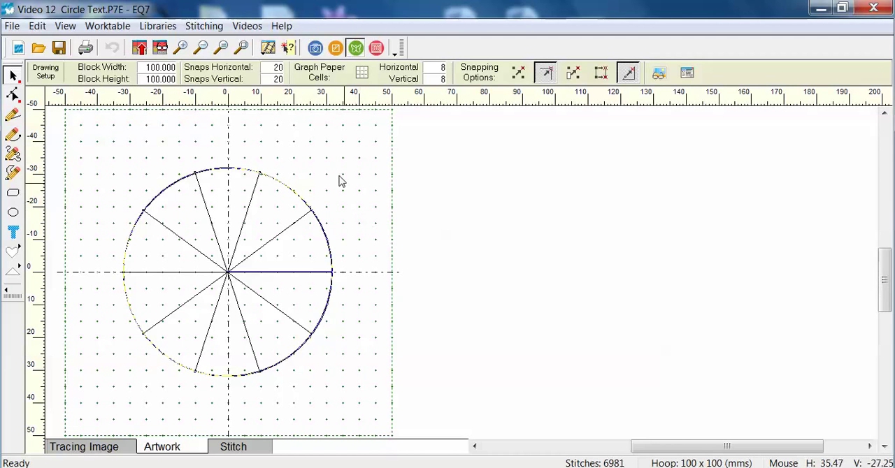
click(223, 54)
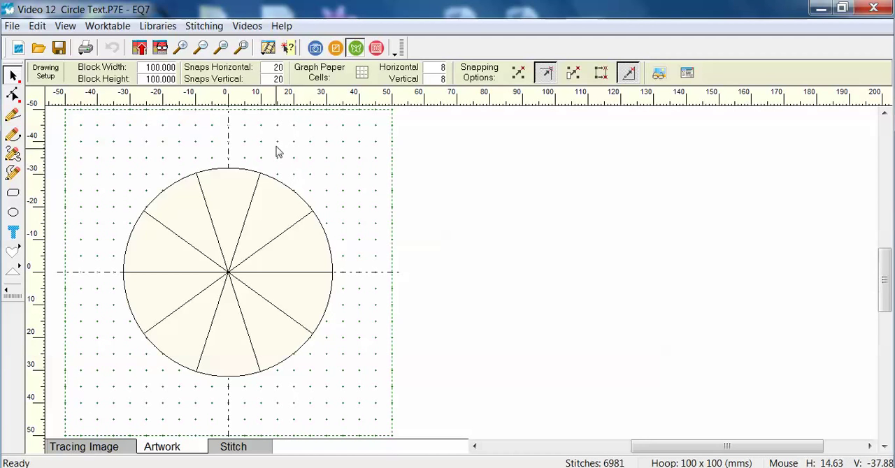
Draw a text box about 90 mm square around the circle with the Text tool and activate it for text entry.
click(13, 233)
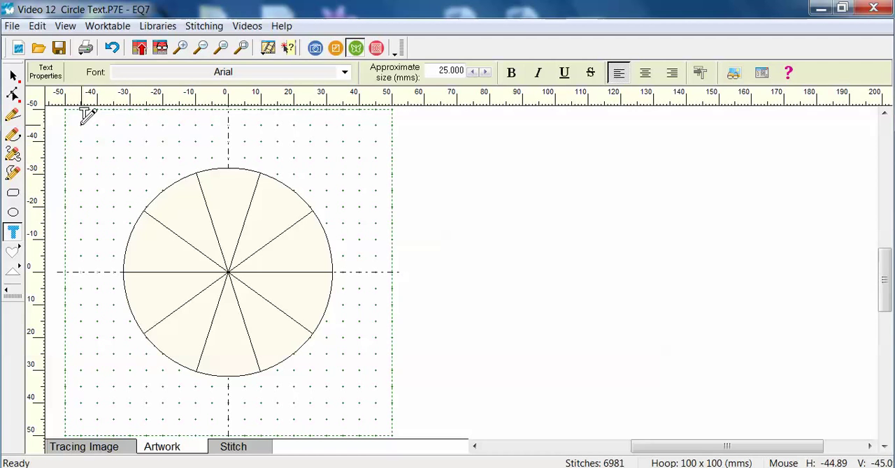
drag(81, 124, 377, 422)
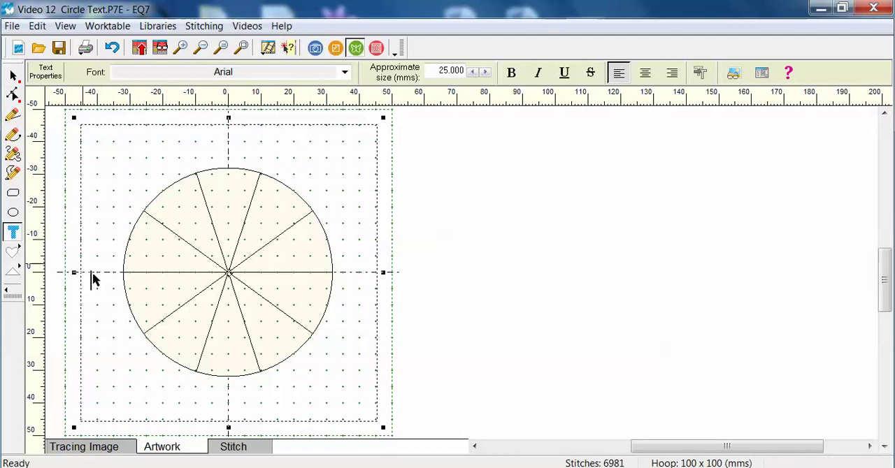
click(122, 155)
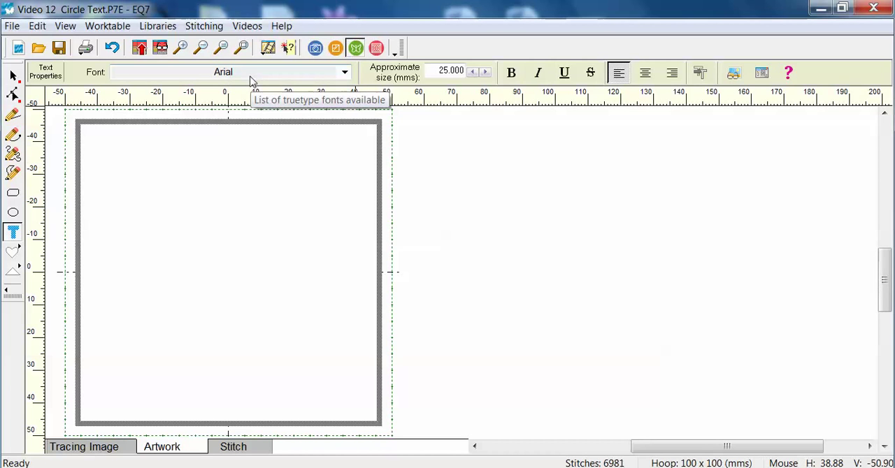
Format the text as bold Arial Black with an approximate size of 15 mm.
click(344, 74)
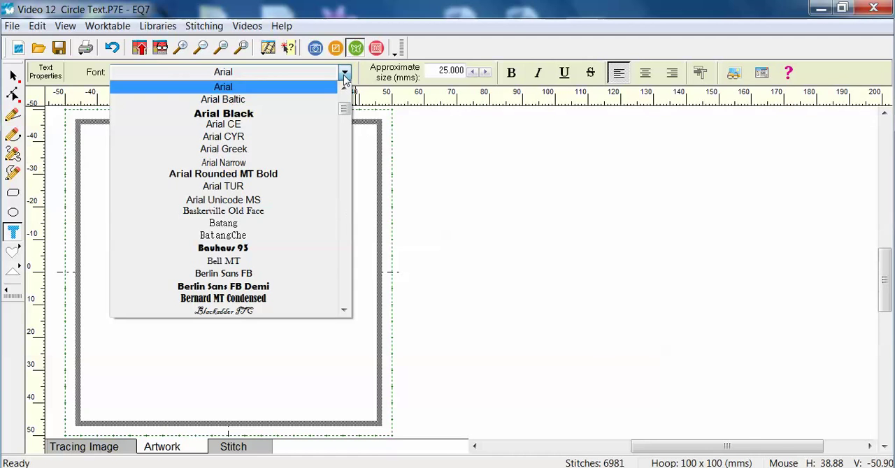
click(236, 118)
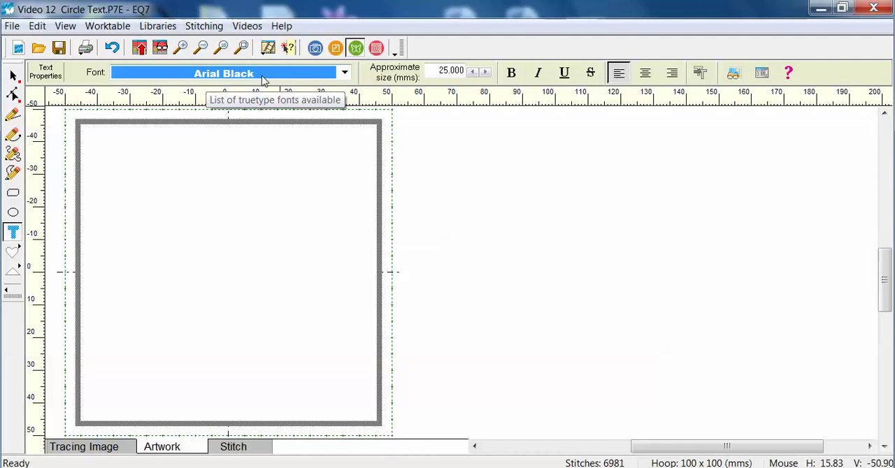
click(511, 74)
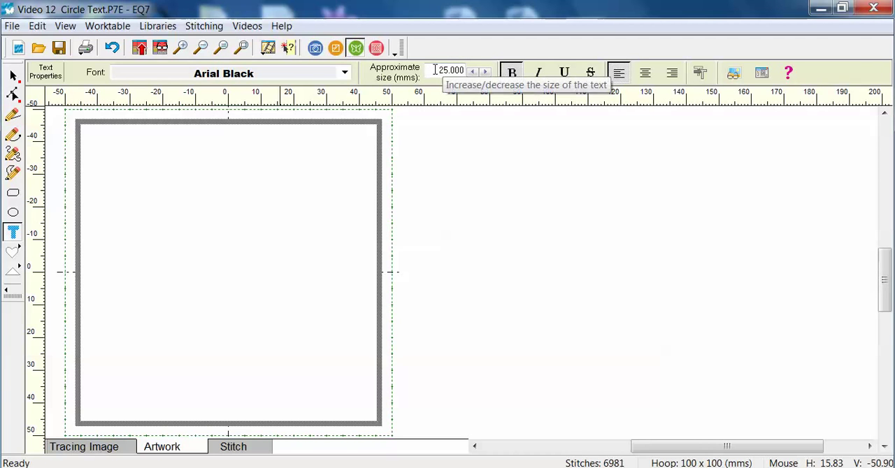
drag(435, 70, 458, 70)
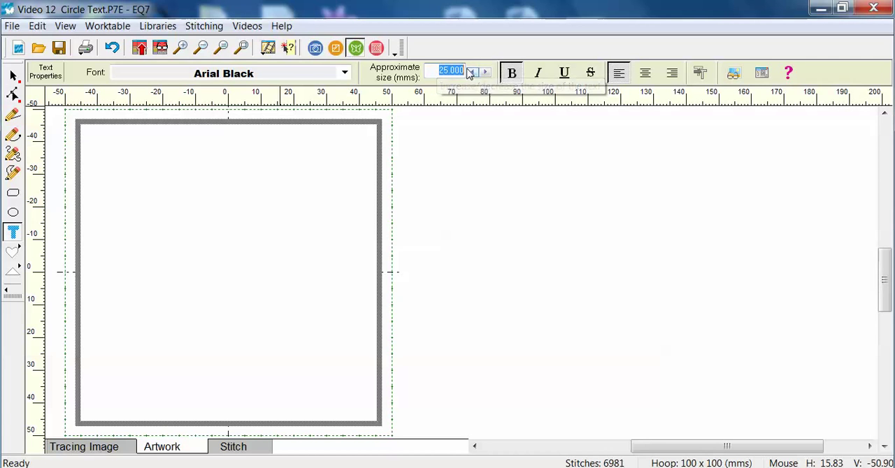
text(15)
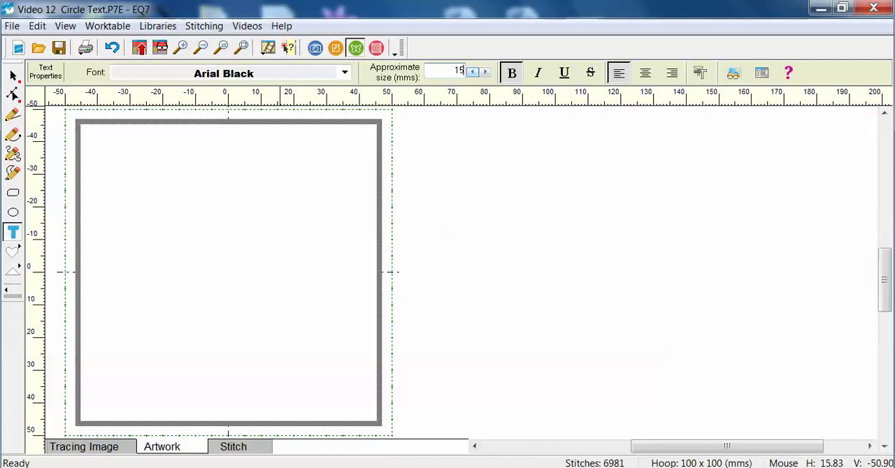
text(.00)
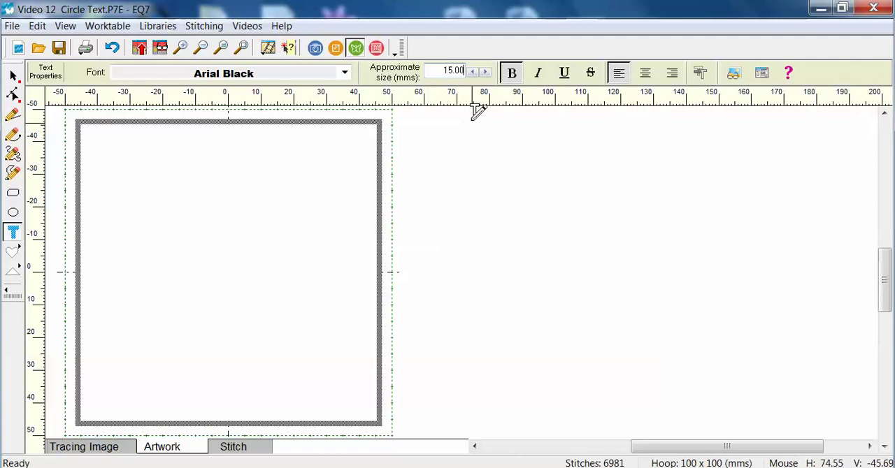
Enter EQ and STITCH on two separate lines in the text box and add the design to the Sketchbook.
click(114, 169)
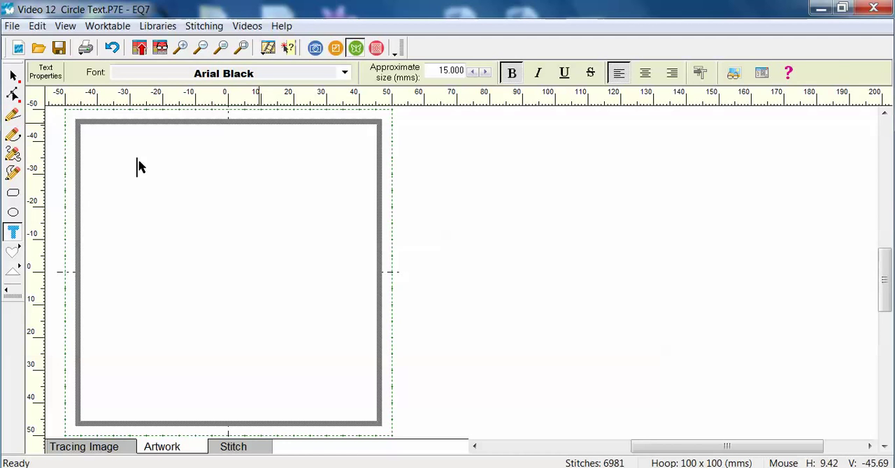
text(EQ)
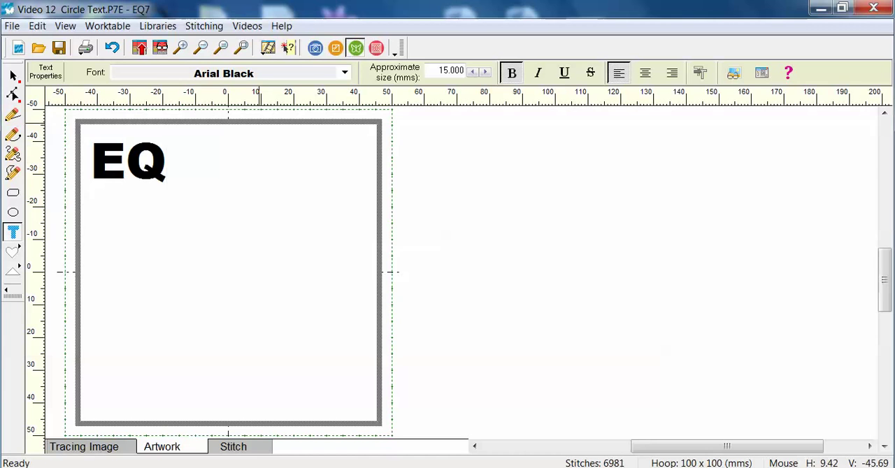
key(Return)
text(STITCH)
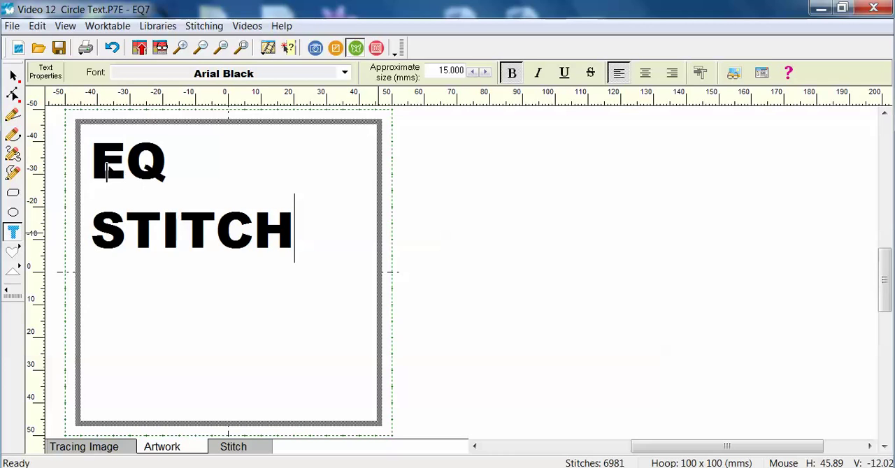
click(139, 48)
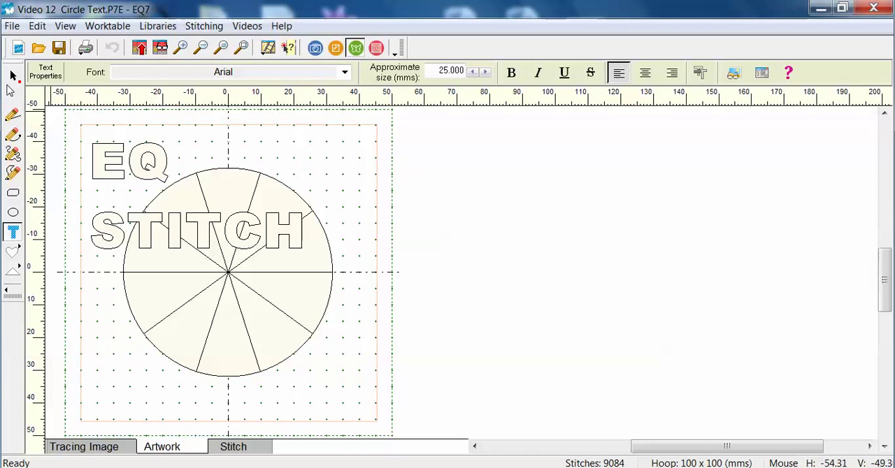
Set the height of the letters E and Q in the first text line to 15 mm each.
click(14, 77)
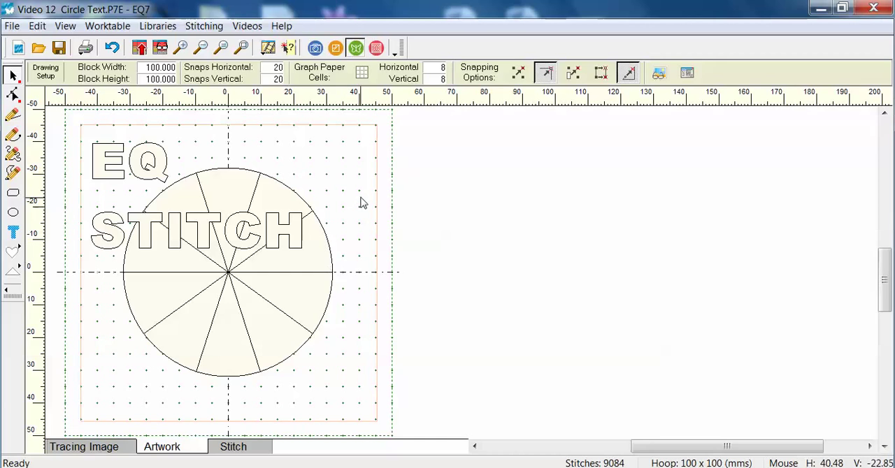
click(107, 162)
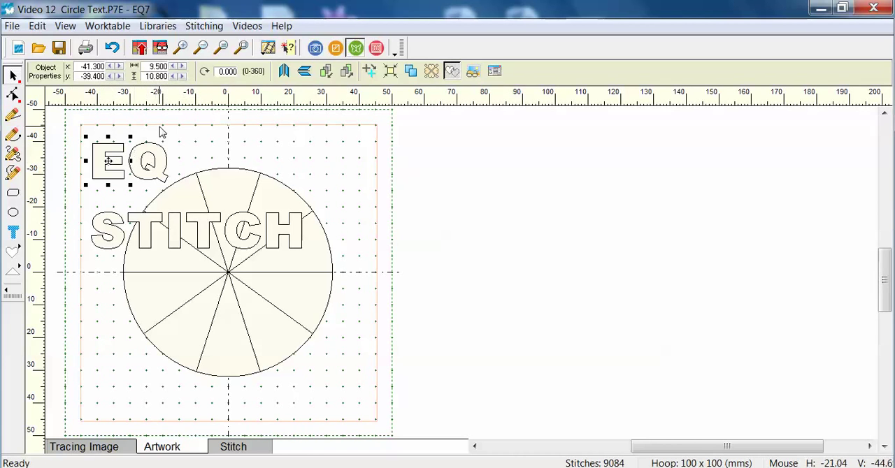
double_click(155, 76)
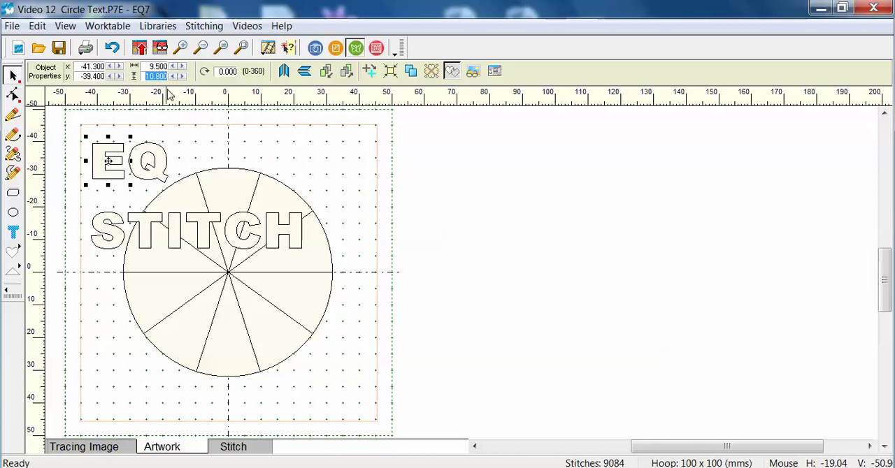
text(15)
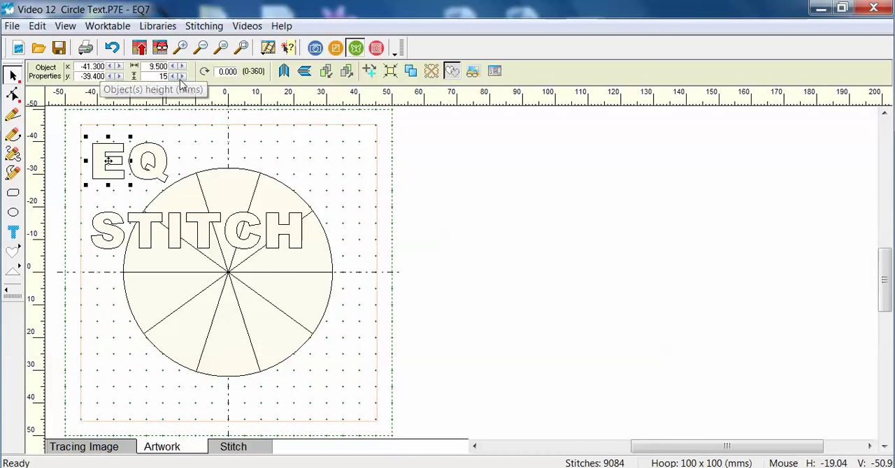
click(110, 163)
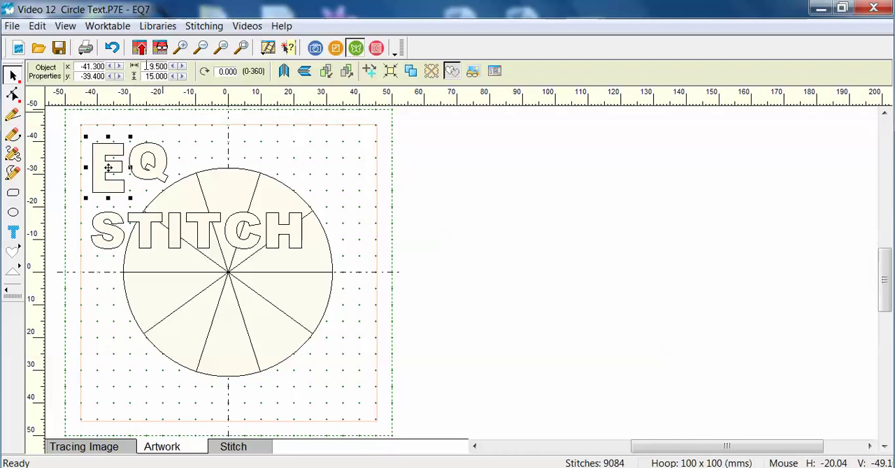
click(162, 173)
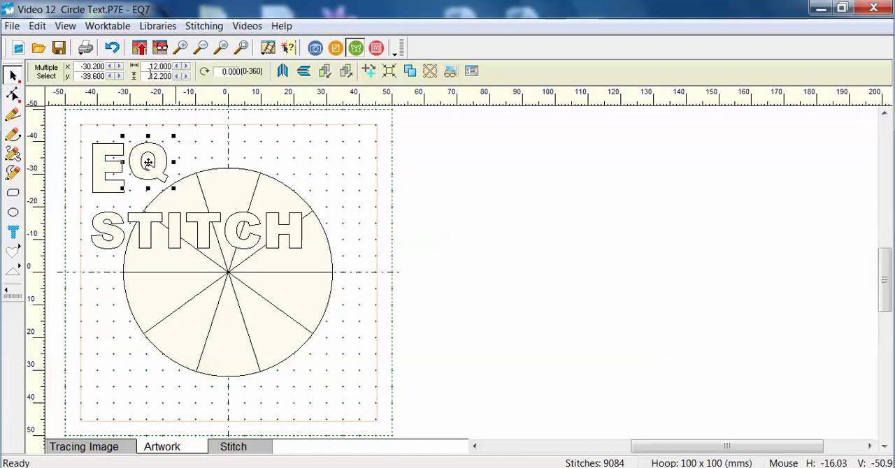
text(15)
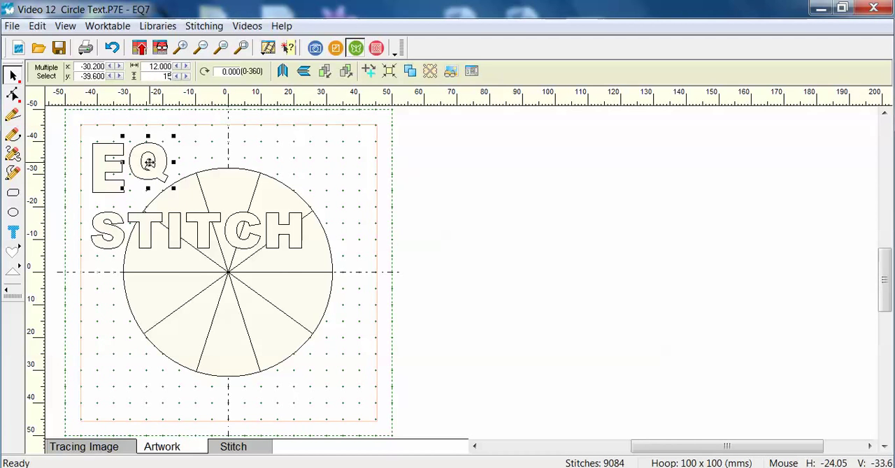
key(Return)
Set the height of the S and the first T in STITCH to 15 mm each.
click(106, 250)
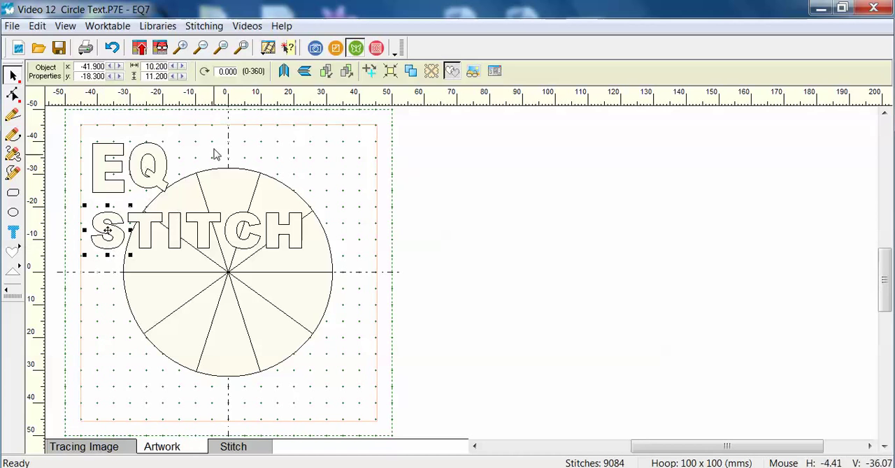
double_click(146, 76)
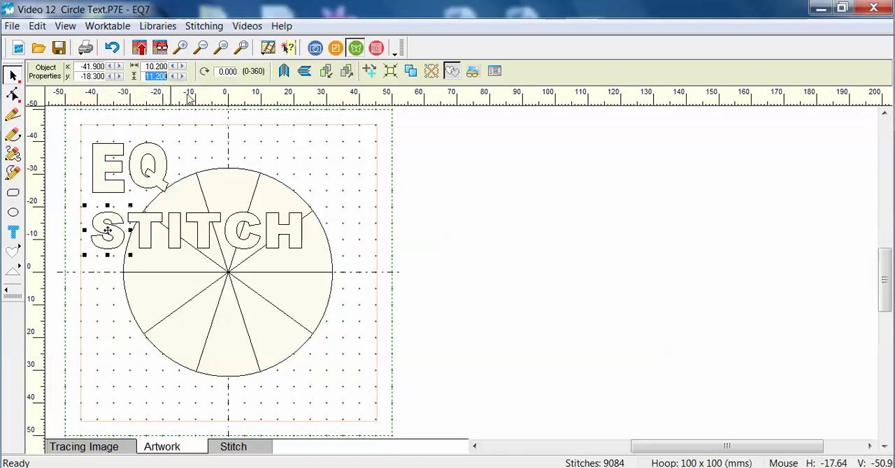
text(15)
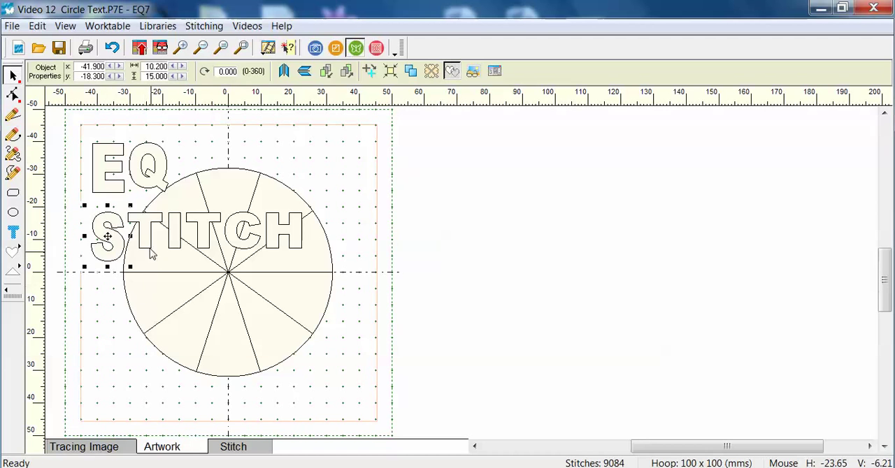
click(176, 228)
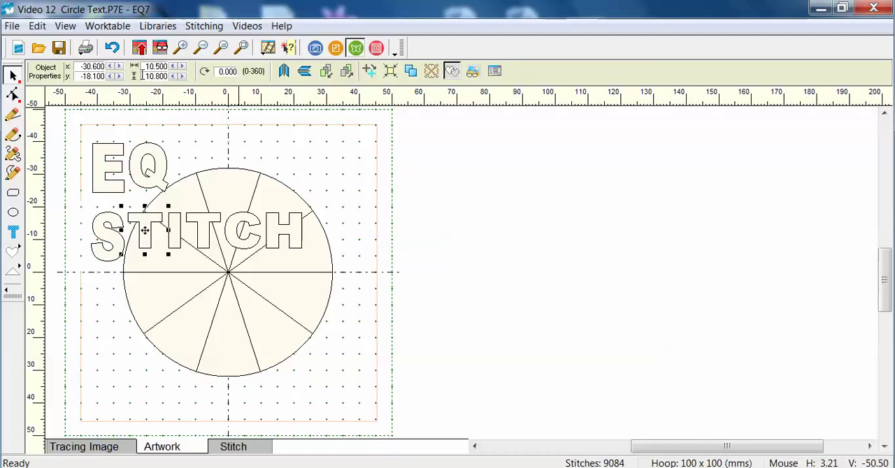
text(15)
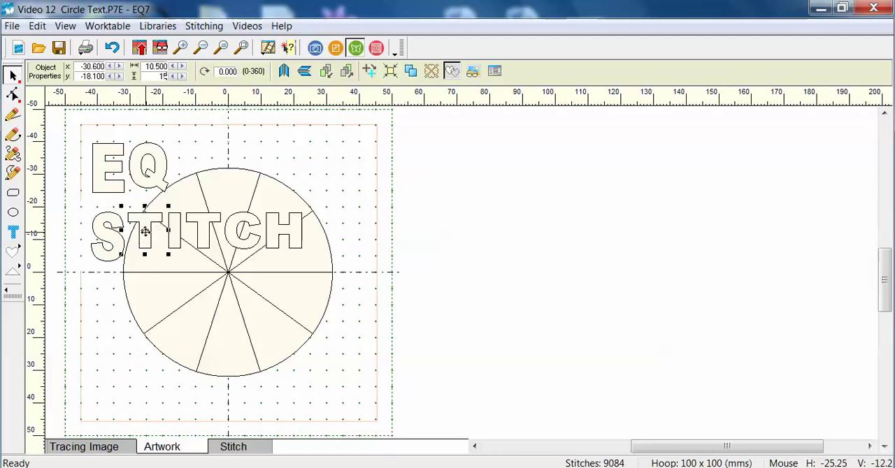
key(Return)
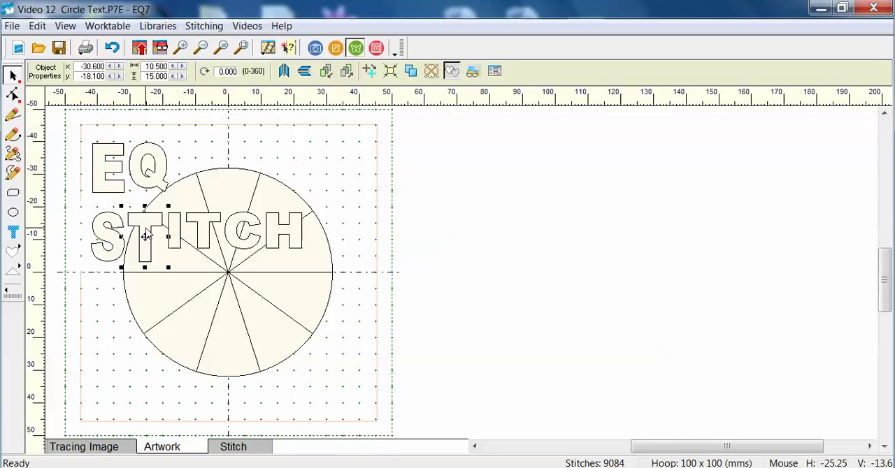
Set the height of the I and the second T in STITCH to 15 mm each.
click(176, 253)
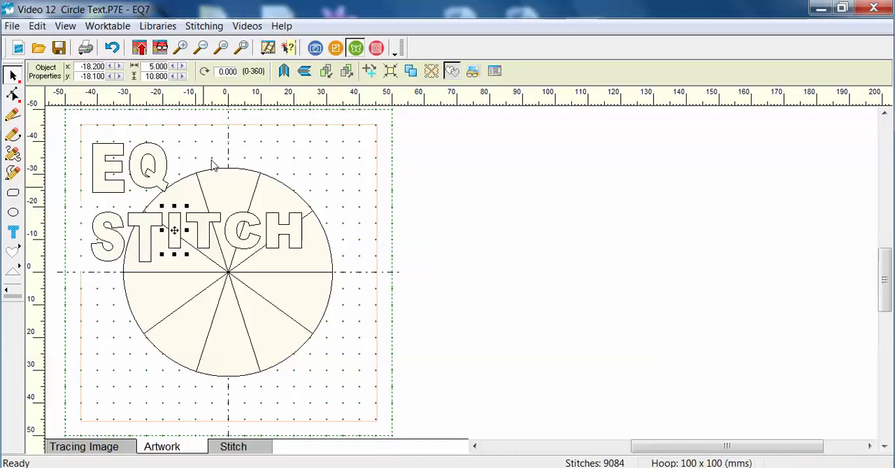
drag(144, 77, 172, 76)
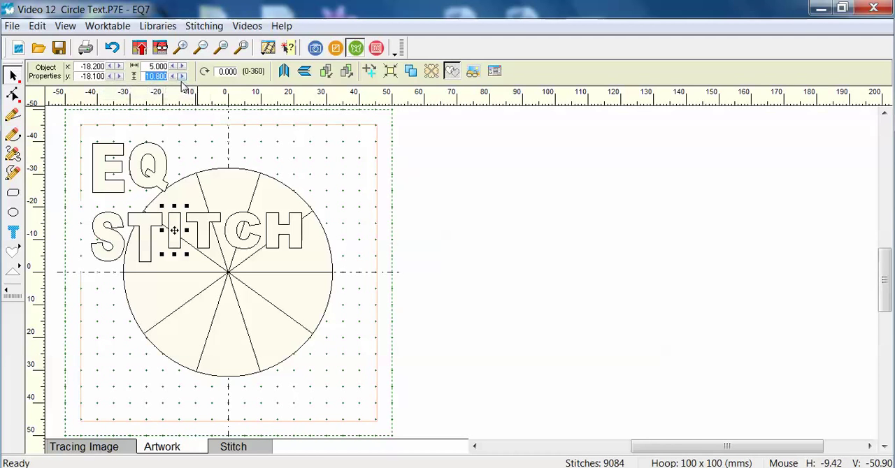
text(15)
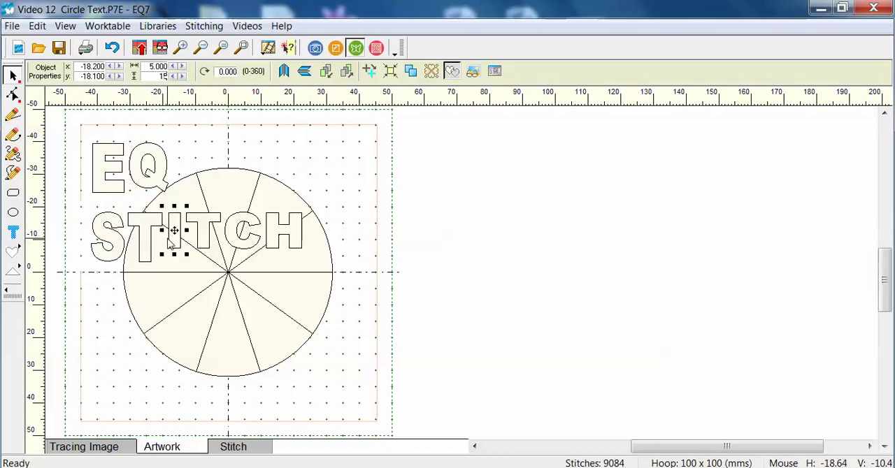
click(174, 234)
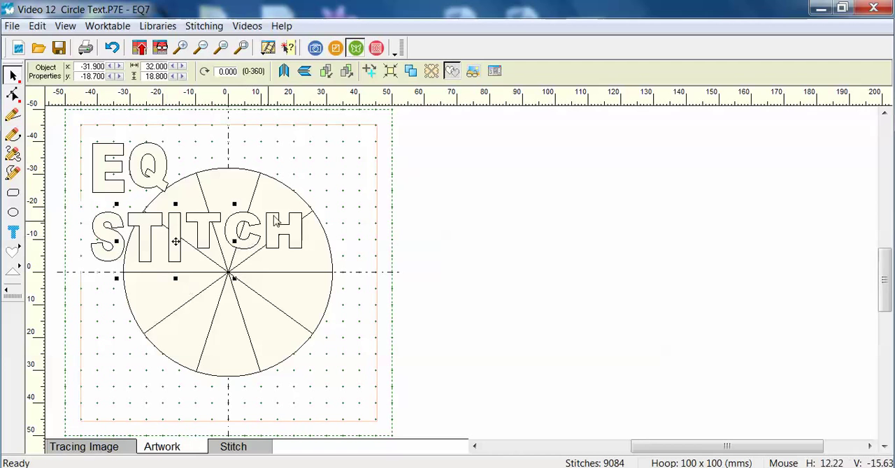
click(186, 222)
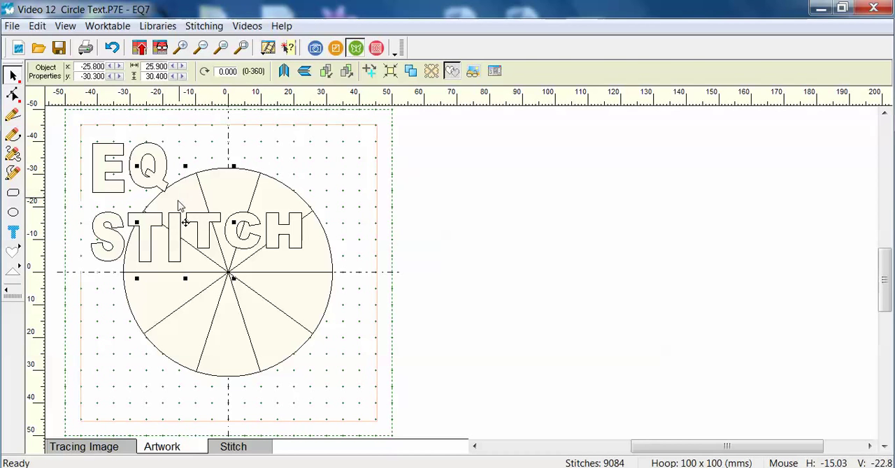
click(331, 161)
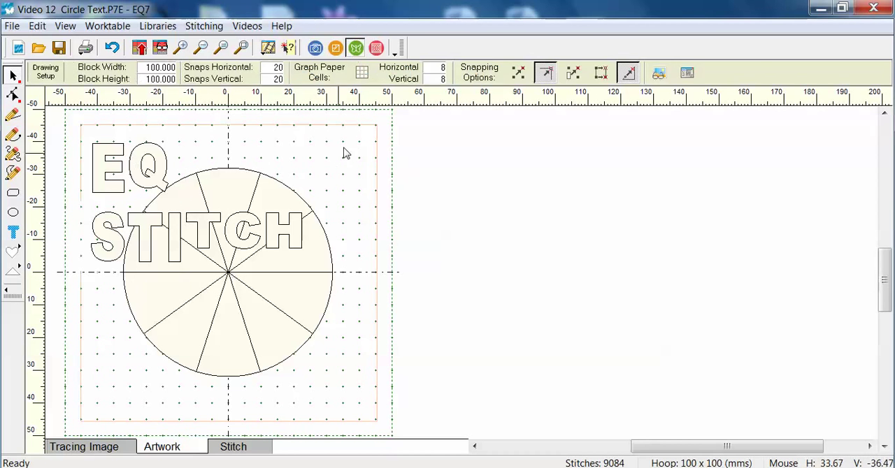
click(208, 249)
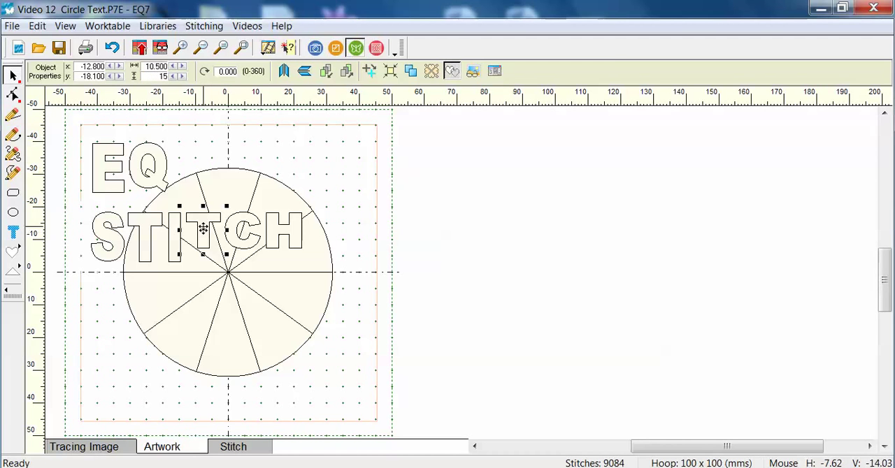
click(203, 232)
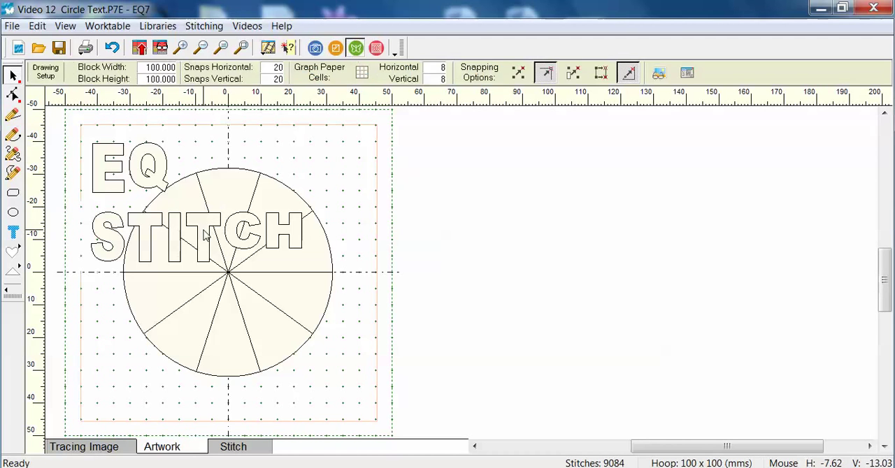
Set the height of the C and the H in STITCH to 15 mm each.
click(253, 248)
double_click(147, 76)
text(15)
key(Return)
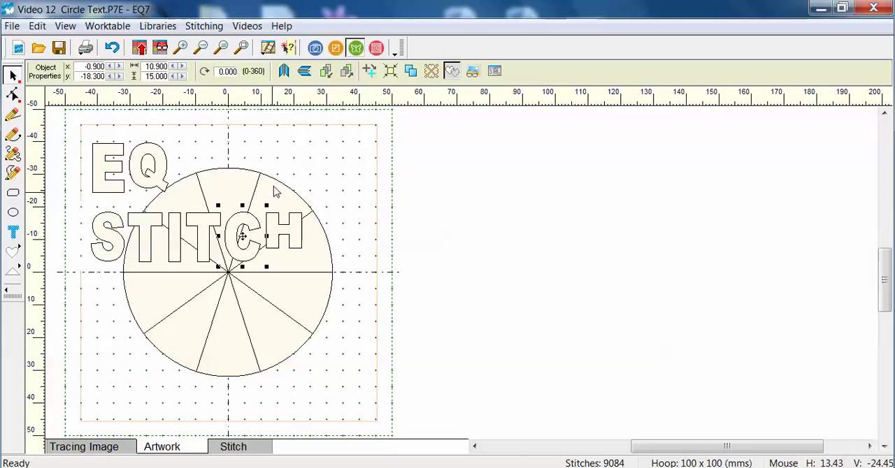
click(299, 239)
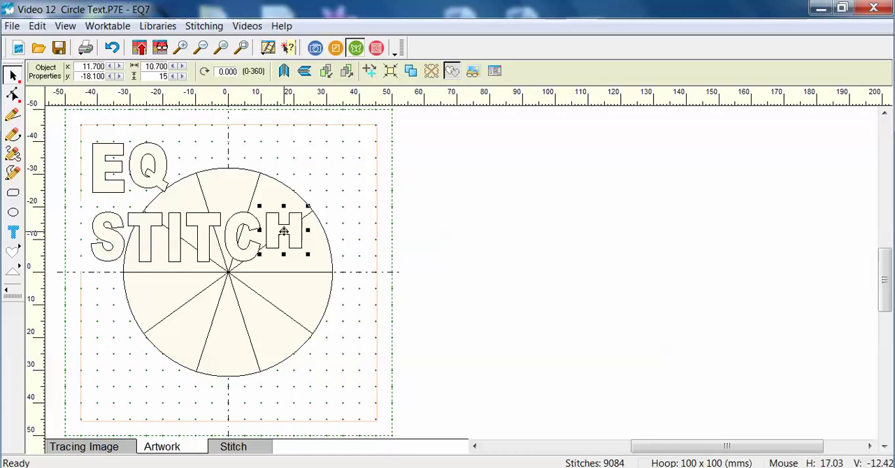
click(361, 196)
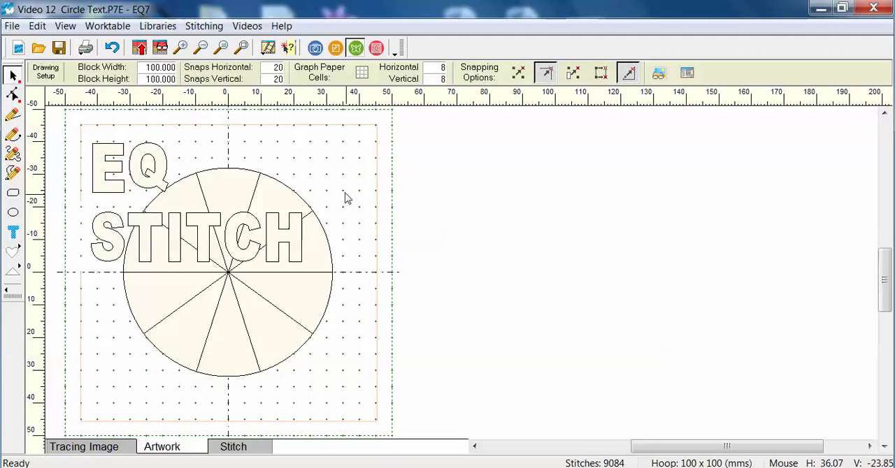
Center the S on the circle's left horizontal spoke end and the first T on the lower-left spoke end.
click(107, 260)
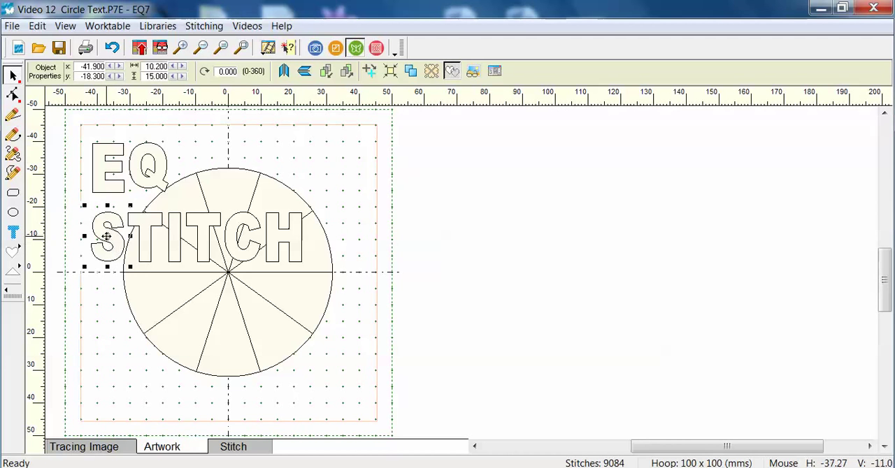
drag(107, 236, 122, 274)
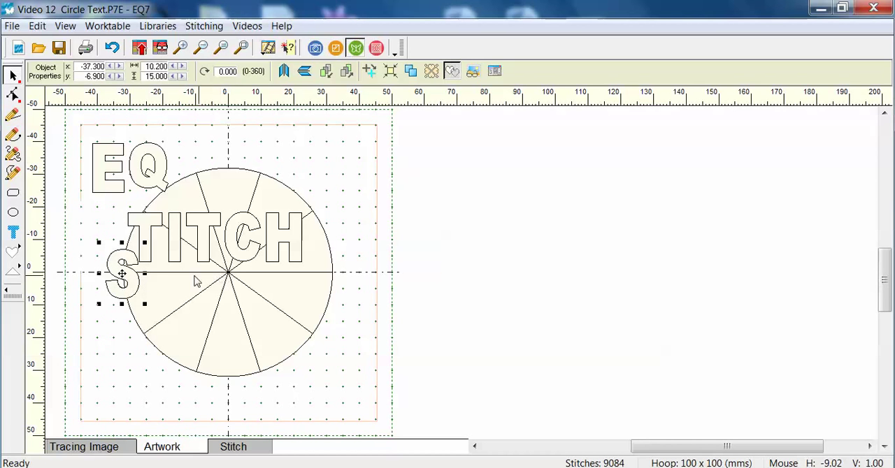
click(145, 224)
click(98, 214)
click(136, 221)
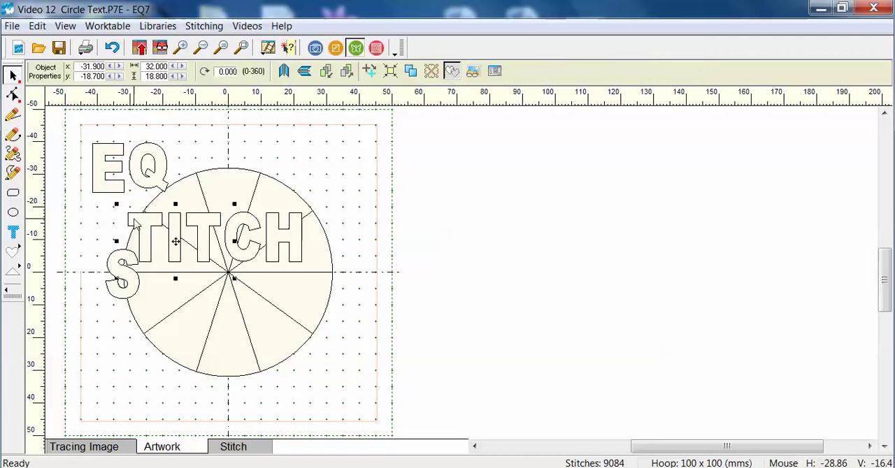
click(252, 145)
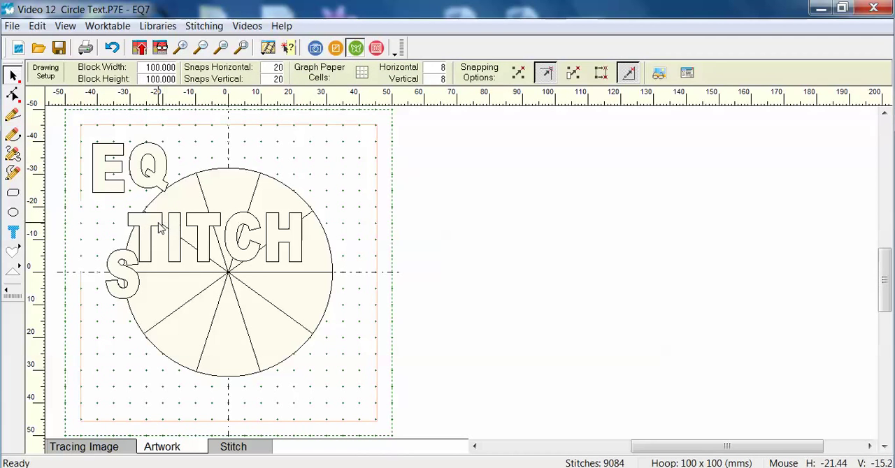
click(159, 227)
click(111, 248)
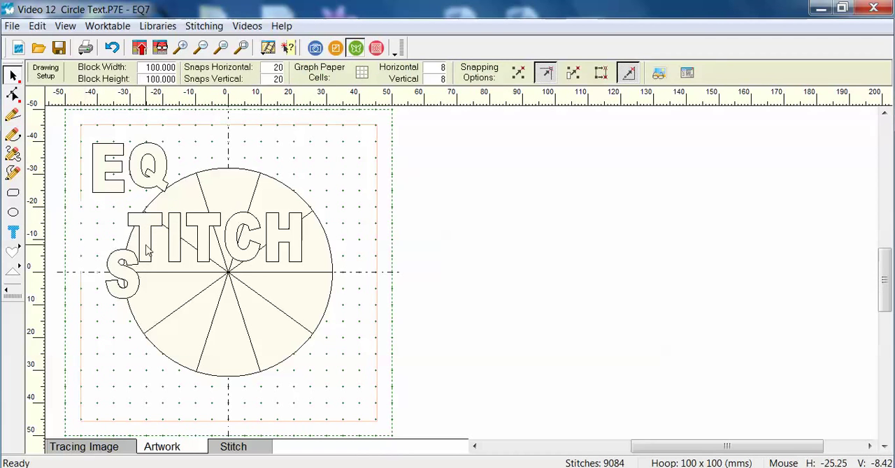
click(146, 250)
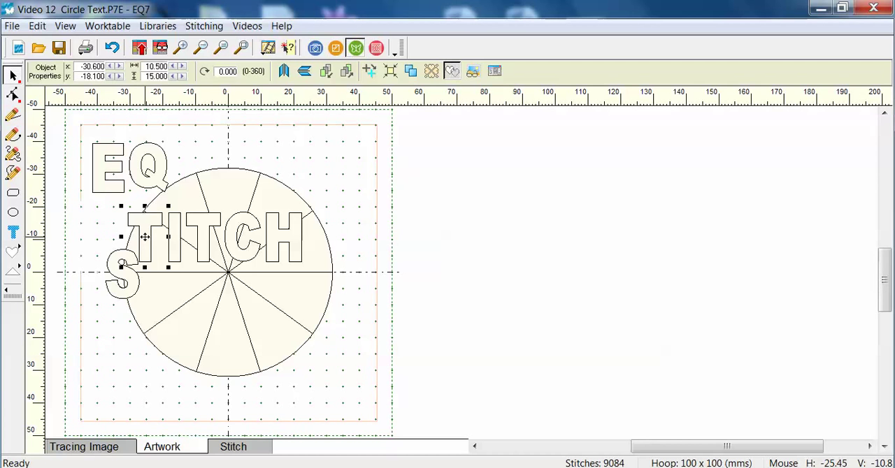
drag(145, 237, 143, 333)
Center the I and the second T of STITCH on the outer ends of the two bottom spokes.
click(175, 240)
click(81, 216)
click(173, 236)
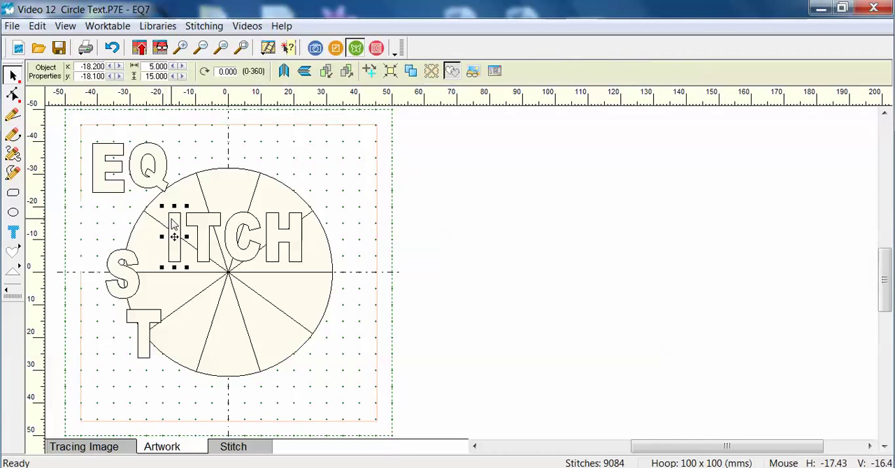
drag(173, 237, 195, 370)
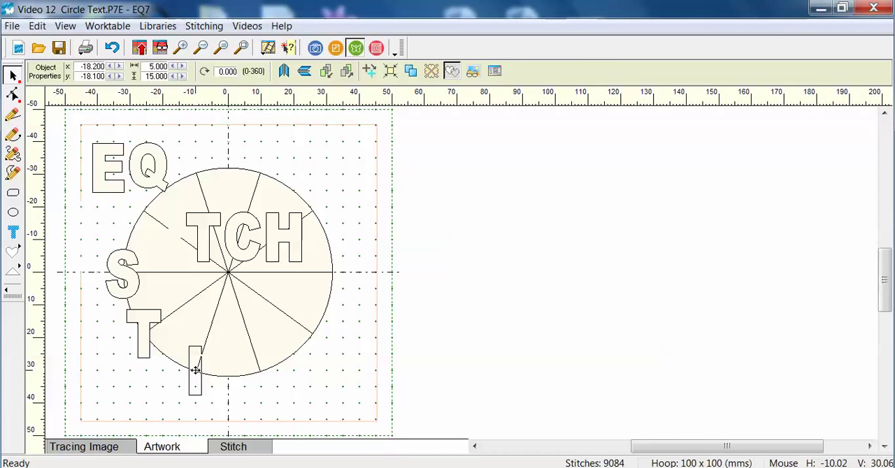
click(203, 236)
drag(204, 237, 260, 372)
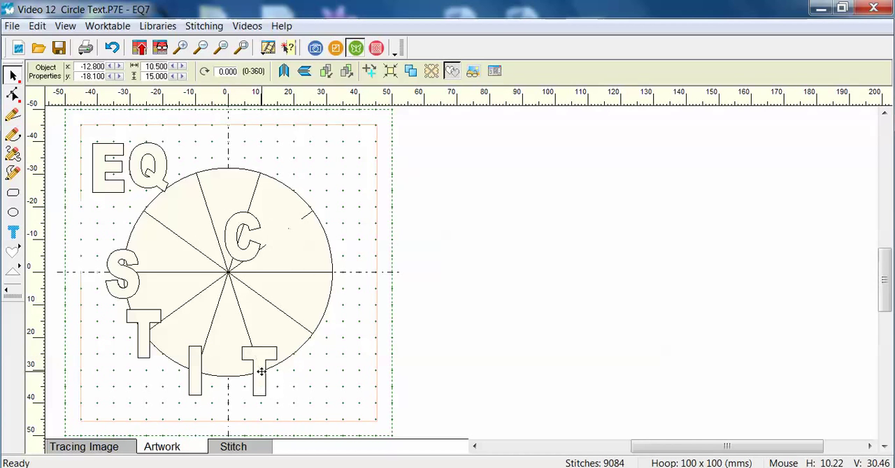
Center the C on the circle's lower-right spoke end and the H on the right horizontal spoke end.
click(241, 237)
click(331, 158)
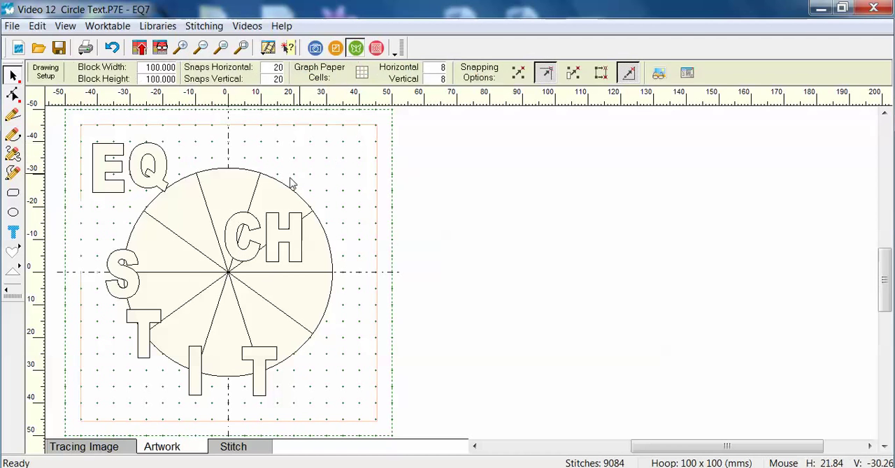
click(236, 231)
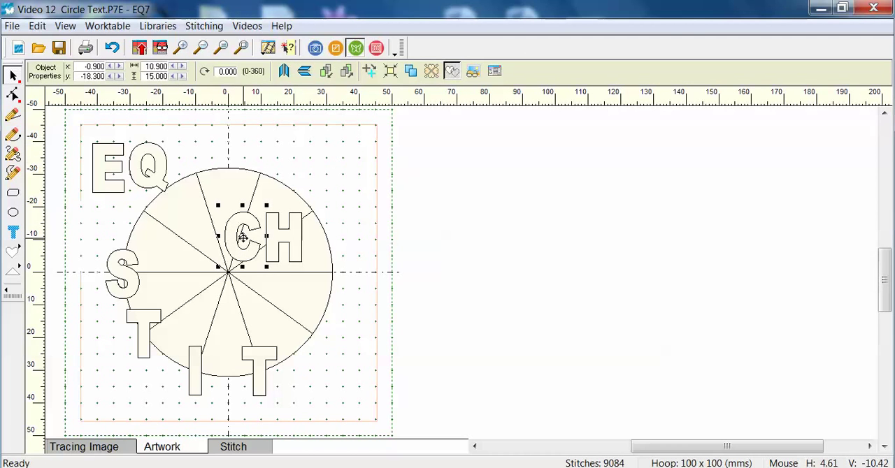
drag(241, 237, 312, 336)
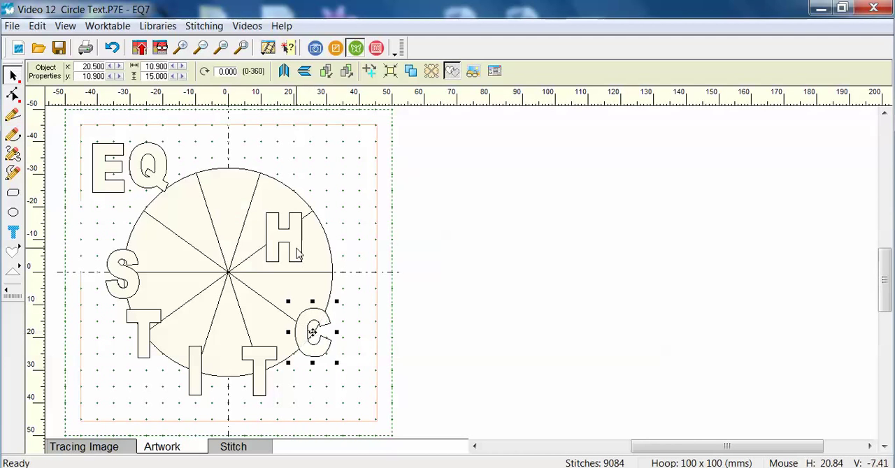
click(292, 237)
mouse_move(285, 237)
mouse_down()
mouse_move(296, 233)
mouse_move(342, 258)
mouse_move(333, 272)
mouse_up()
click(356, 230)
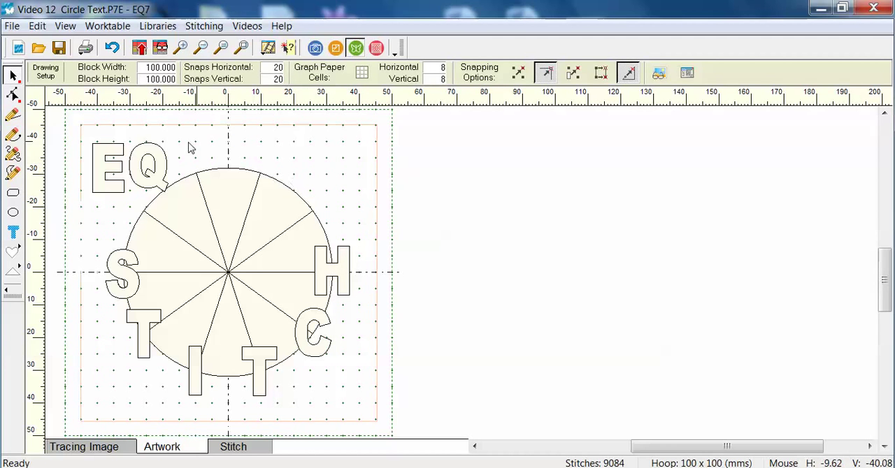
Center the E and the Q on the two top spoke ends, and add the design to the Sketchbook.
click(106, 168)
drag(108, 168, 193, 171)
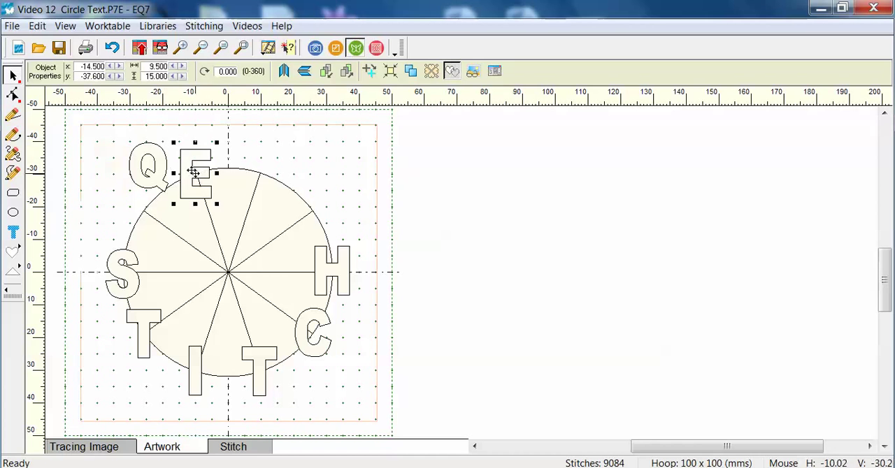
click(146, 171)
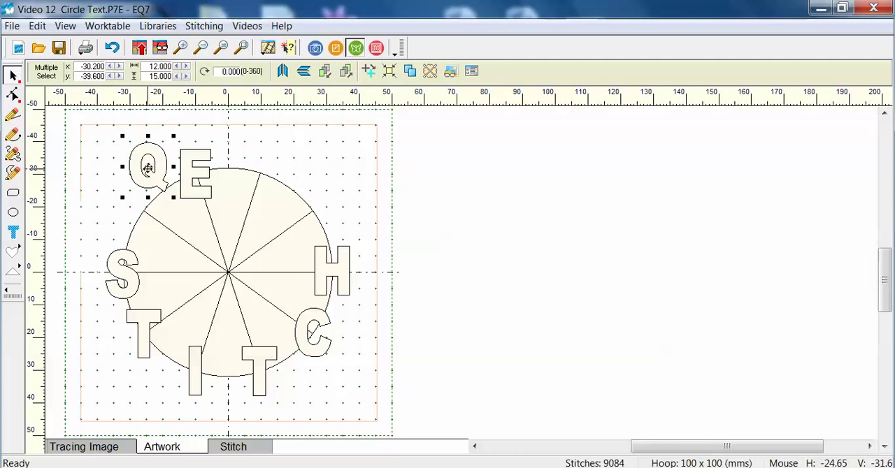
mouse_move(148, 168)
mouse_down()
mouse_move(148, 154)
mouse_move(239, 146)
mouse_move(261, 174)
mouse_up()
click(348, 175)
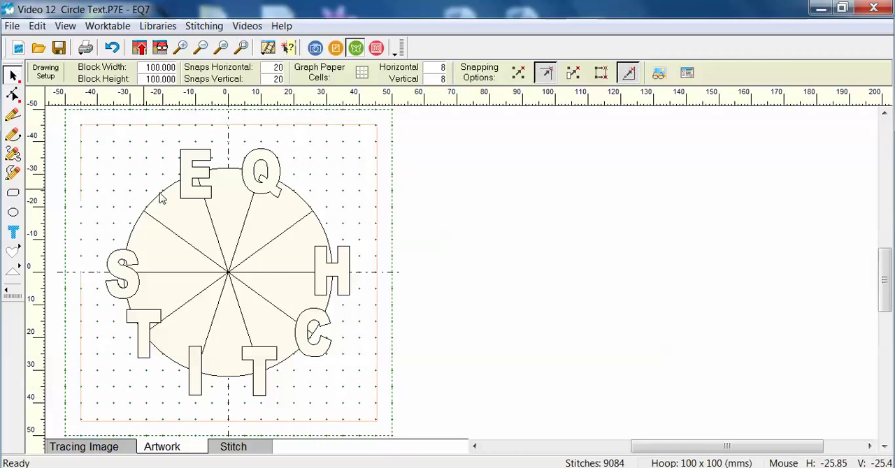
click(140, 48)
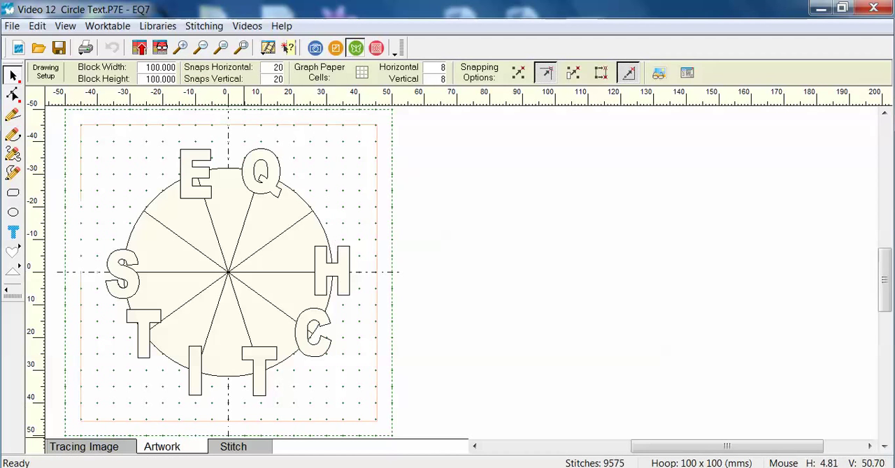
In the stitch version, color the top wedge Ackermann Poppy 1703 and the next wedge clockwise Sulky Spark Gold 942-1083.
click(233, 448)
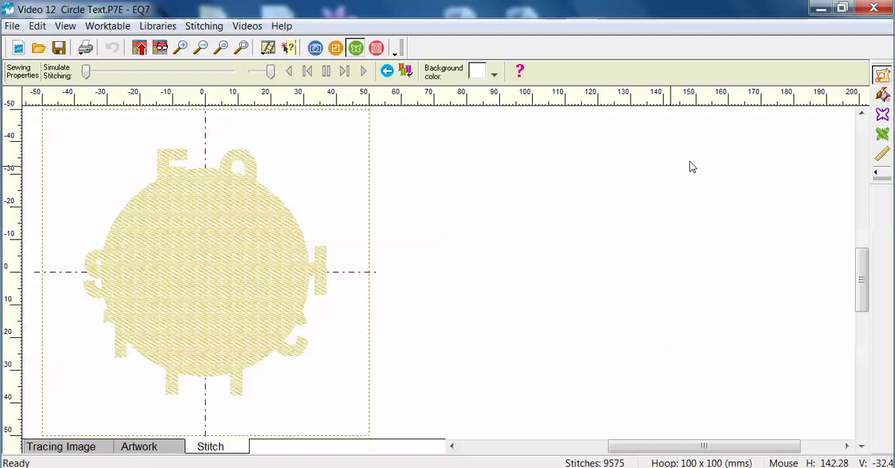
click(881, 95)
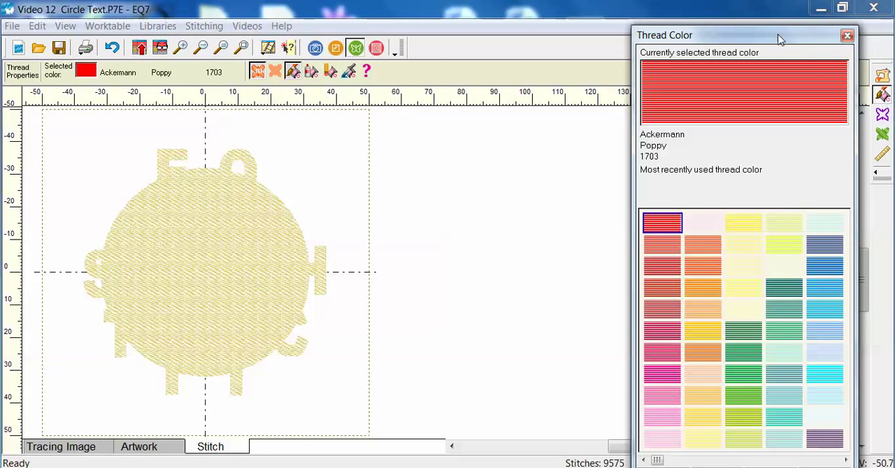
drag(780, 40, 638, 26)
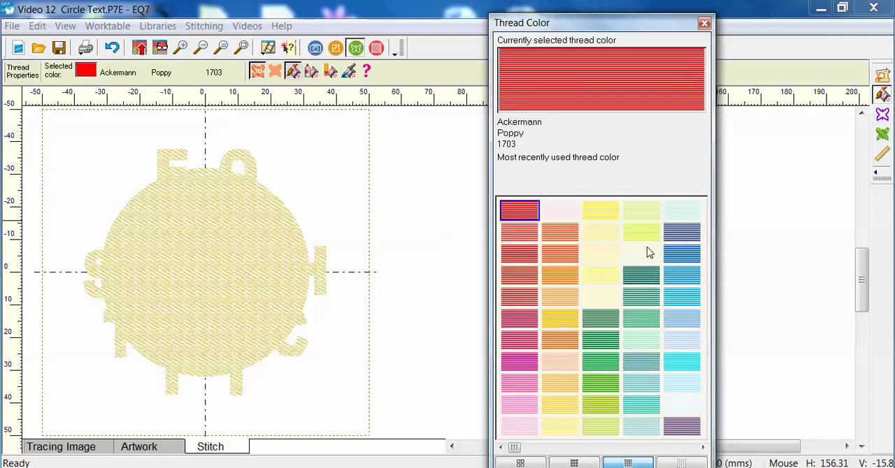
click(209, 187)
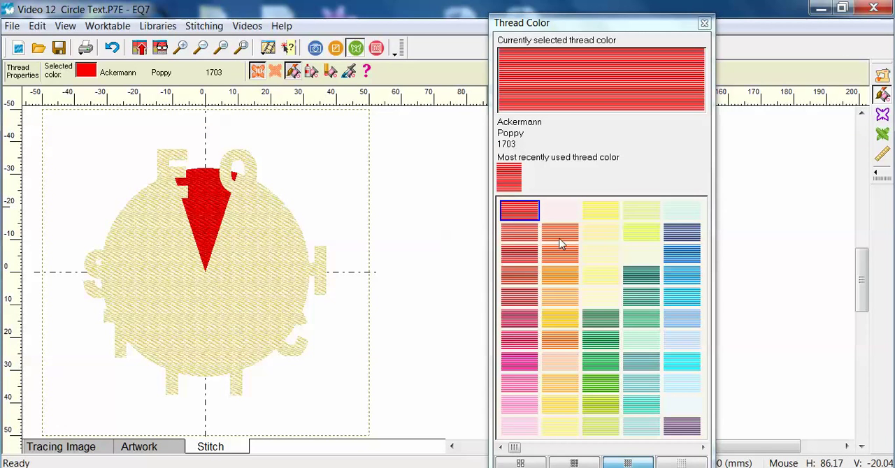
click(551, 323)
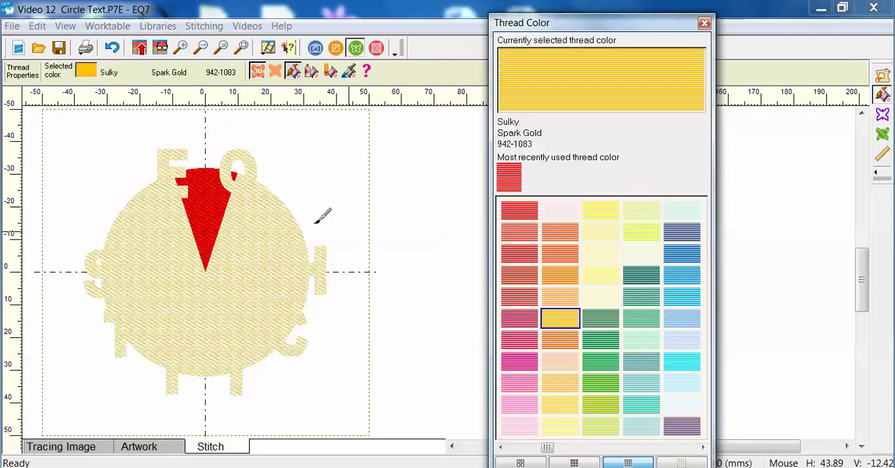
click(256, 200)
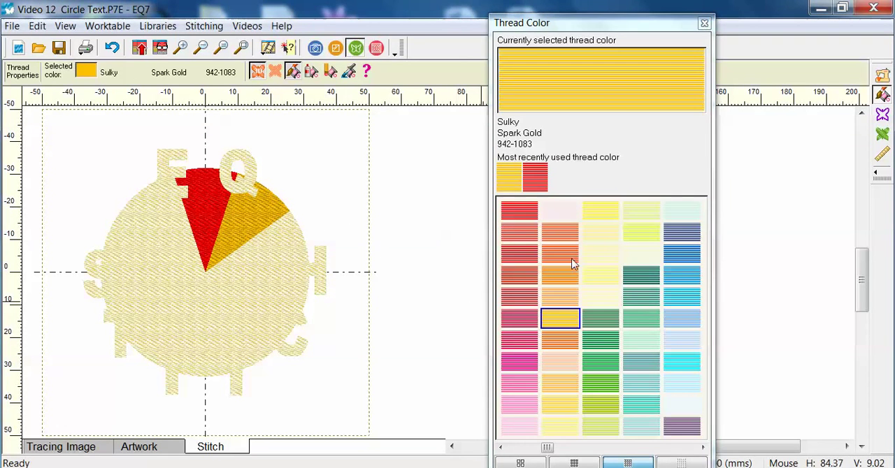
Color the wedge above the H Robison-Anton Cerulean 122-5801 and the wedge between H and C Vibrant Green 122-2579.
click(683, 283)
click(266, 252)
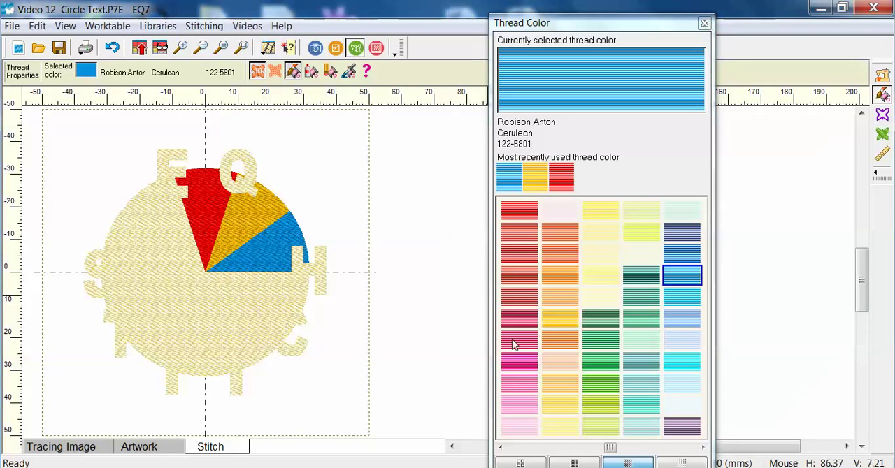
click(602, 365)
click(250, 284)
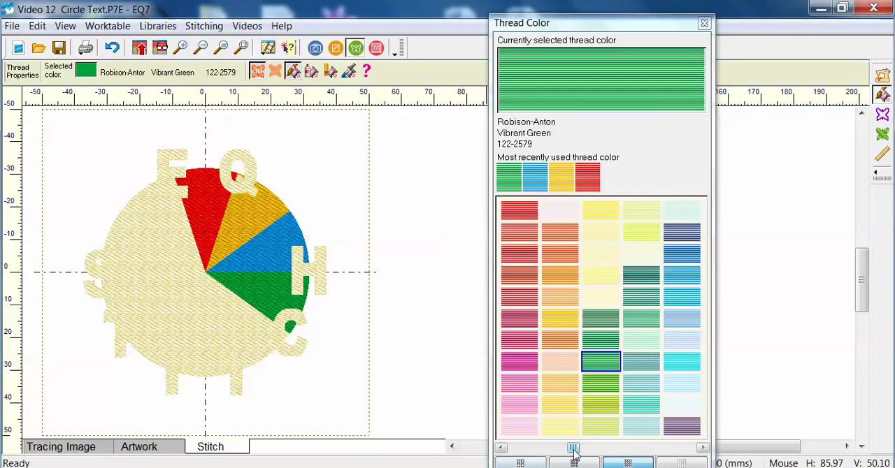
Color the wedge between C and the second T YLI Purple 26 and the bottom wedge Ackermann Carmel Cream 1123.
drag(572, 447, 667, 445)
click(670, 409)
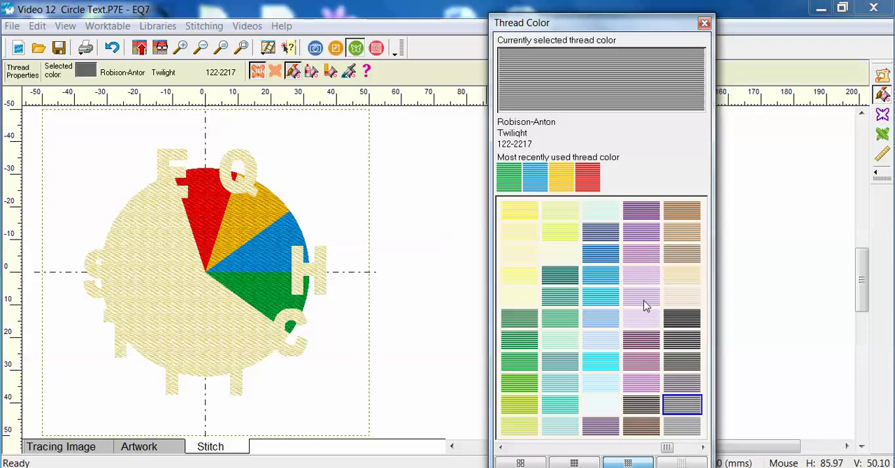
click(641, 254)
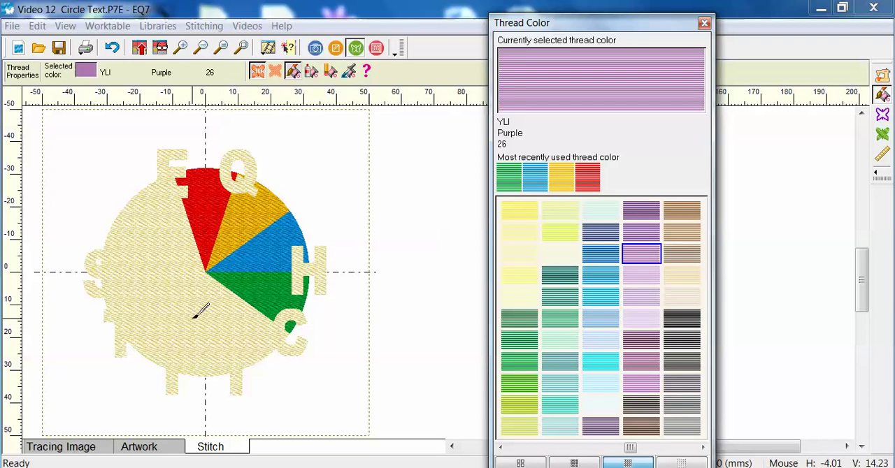
click(235, 306)
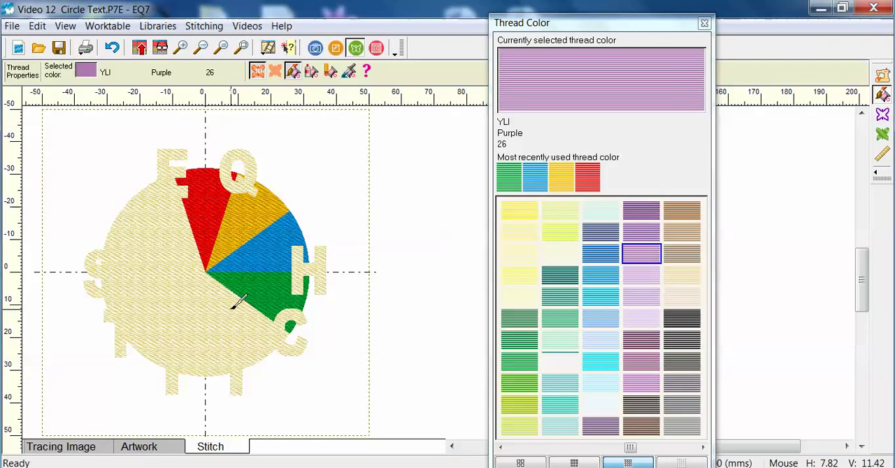
click(685, 232)
click(205, 314)
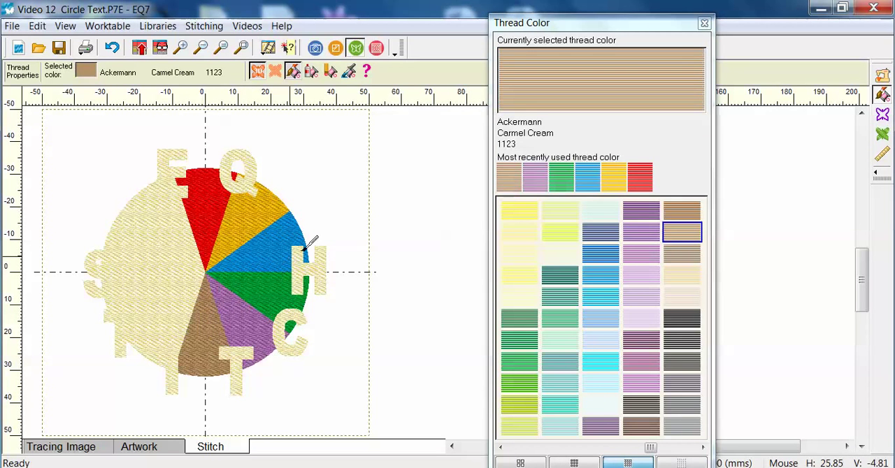
Color the wedge between I and the first T Robison-Anton Gull 122-2731 and the wedge below the S Aurifil 2888.
click(682, 428)
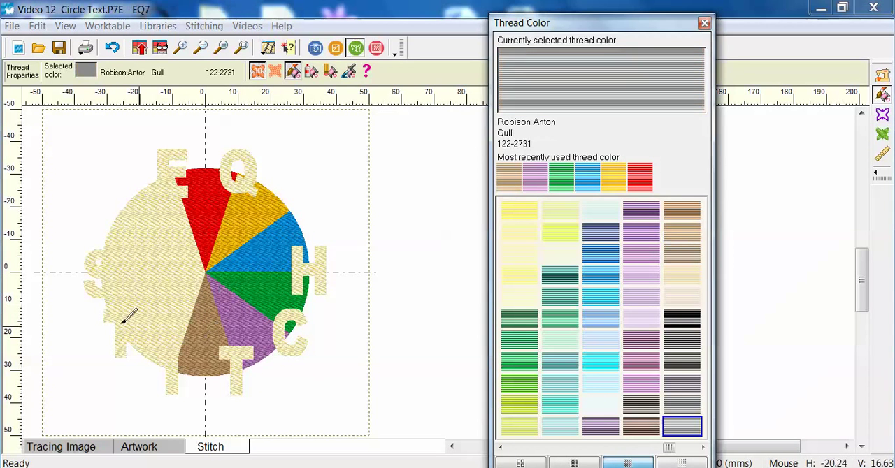
click(178, 295)
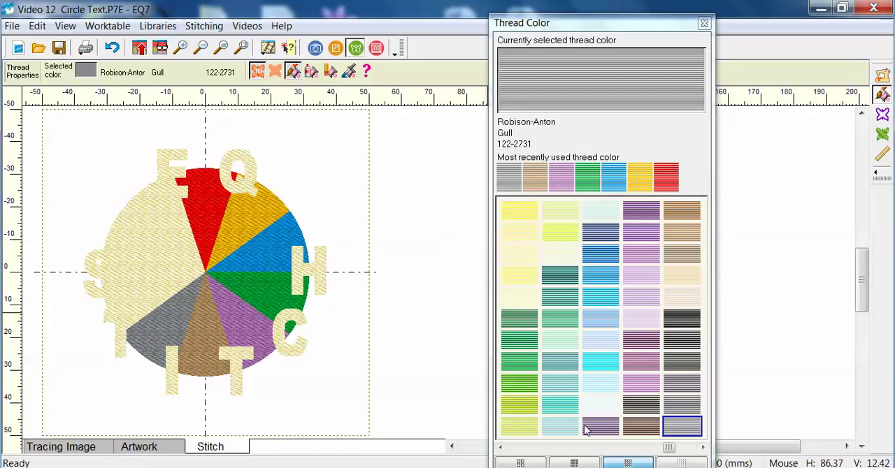
click(518, 410)
click(170, 280)
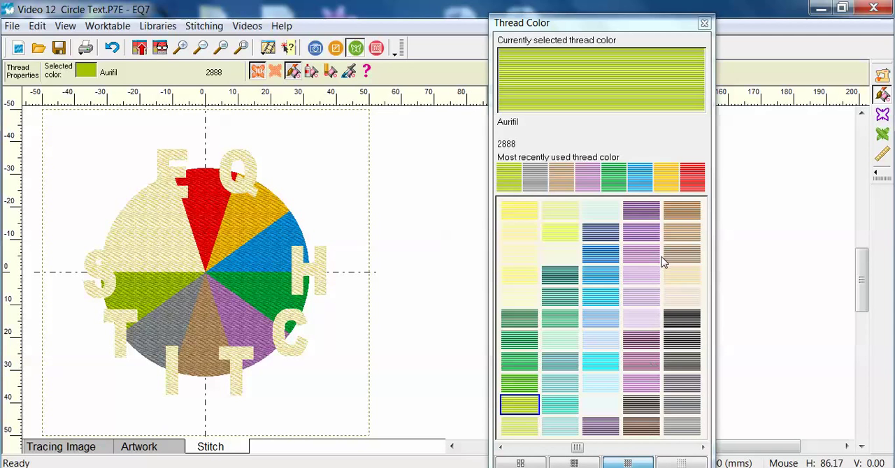
Color the wedge just above the S with Ackermann Carmel Cream 1123 thread.
drag(579, 449, 682, 445)
click(640, 232)
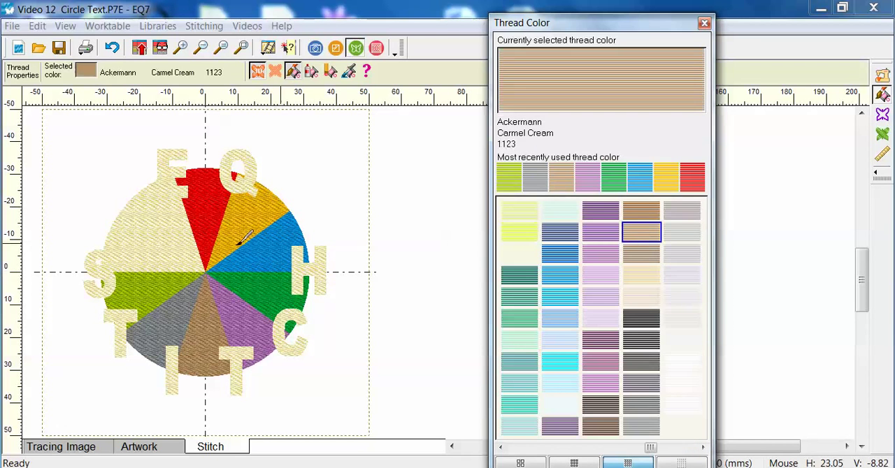
click(165, 253)
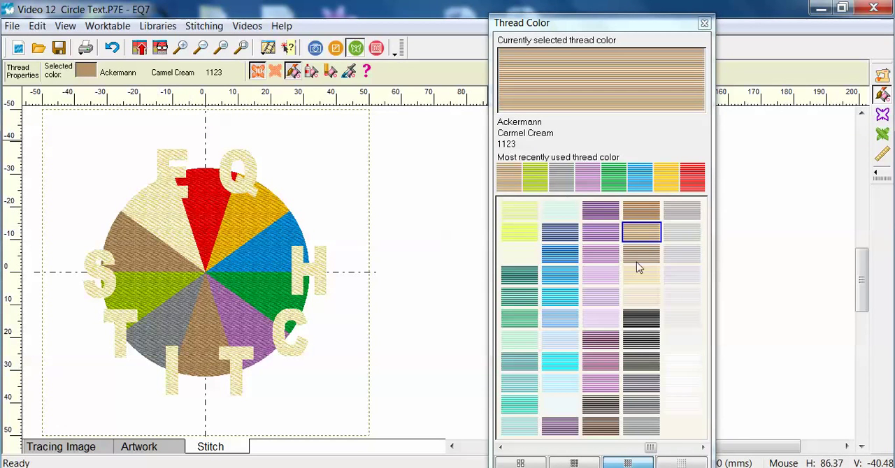
Color the remaining uncolored wedge below the E Ackermann Turquoise 4111 and add the design to the Sketchbook.
click(563, 296)
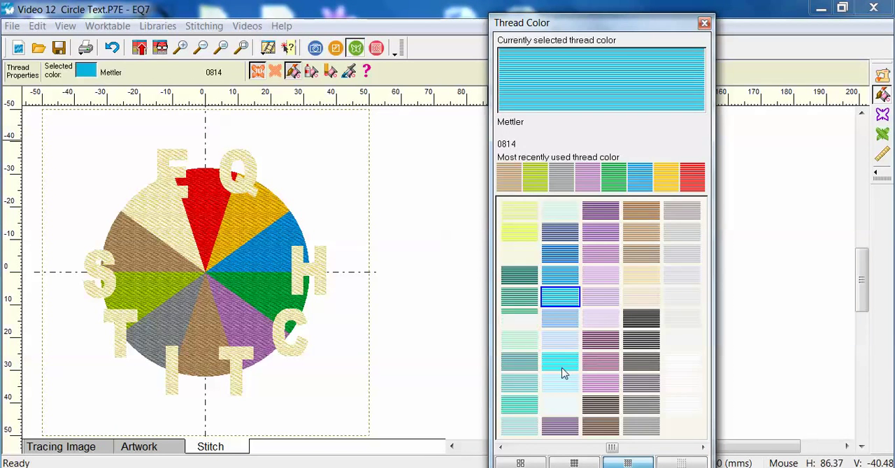
click(562, 370)
click(164, 209)
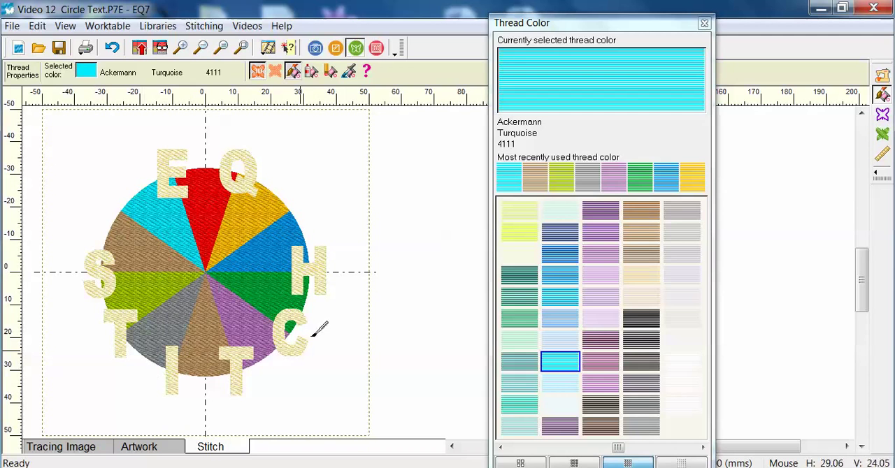
click(140, 49)
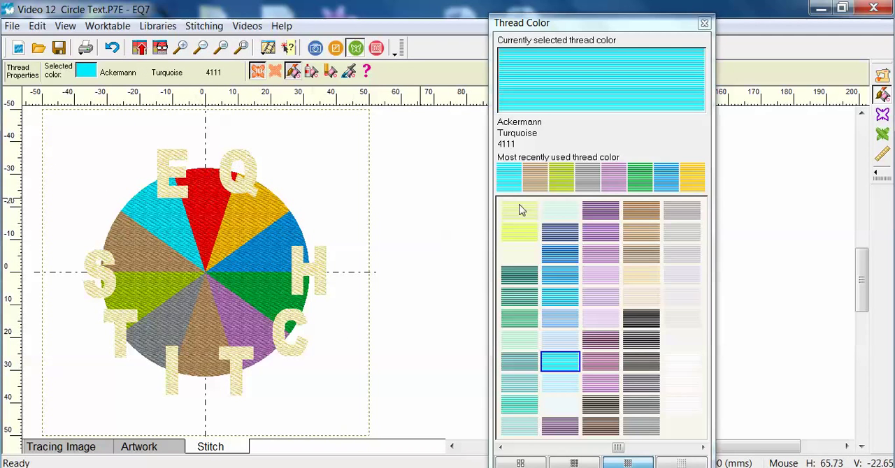
Recolor all the matching cream letters at once with Sulky Black 942-1005 and add the design to the Sketchbook.
click(644, 320)
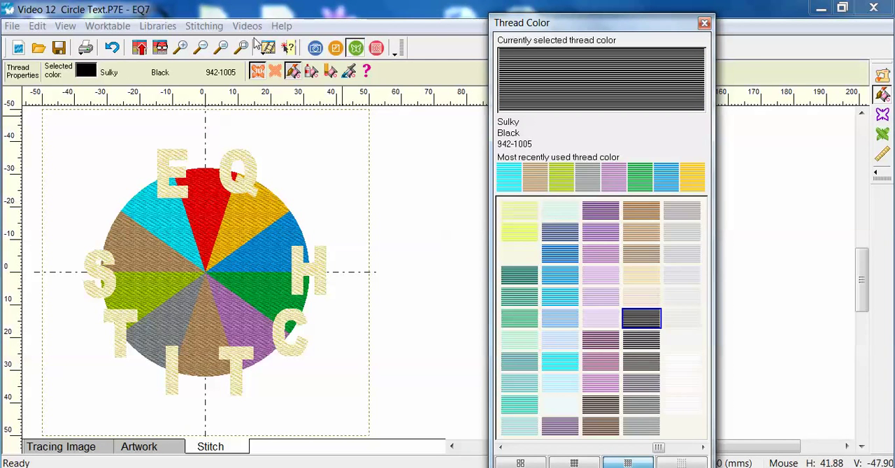
click(311, 71)
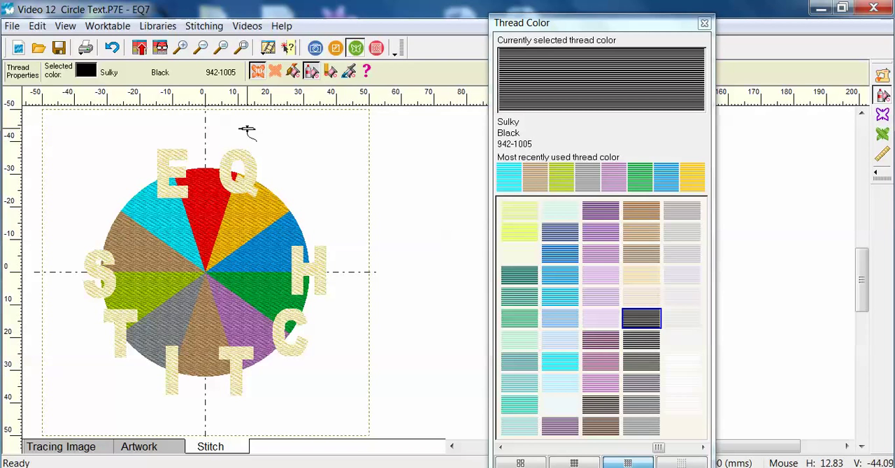
click(174, 172)
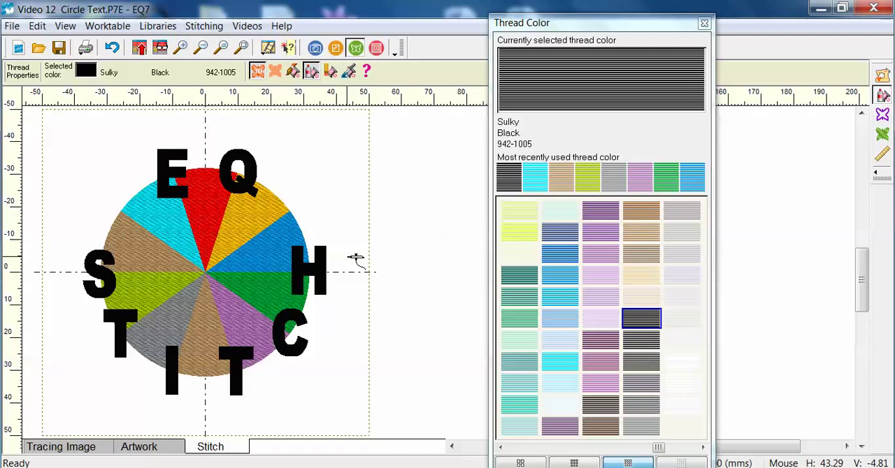
click(139, 48)
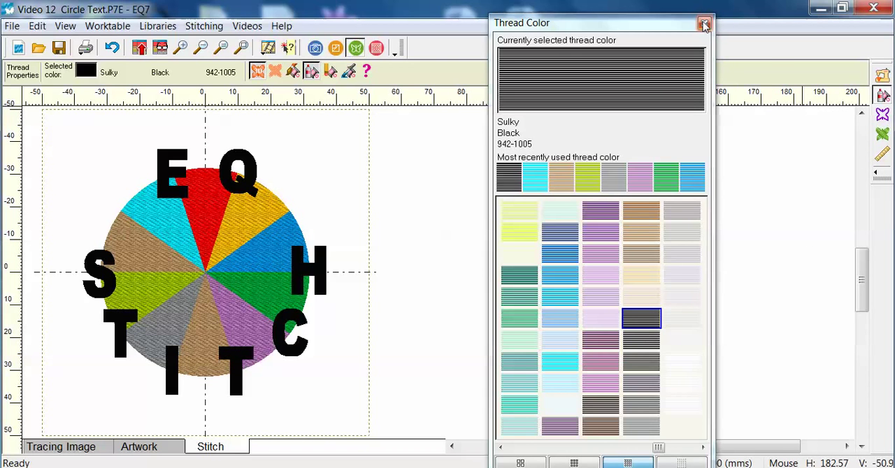
Measure the height of the letter E with the Tape Measure.
click(882, 155)
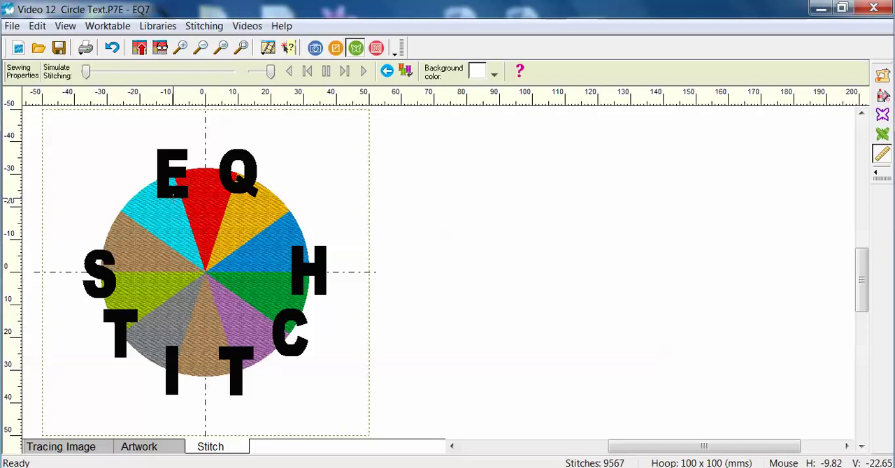
drag(174, 193, 174, 146)
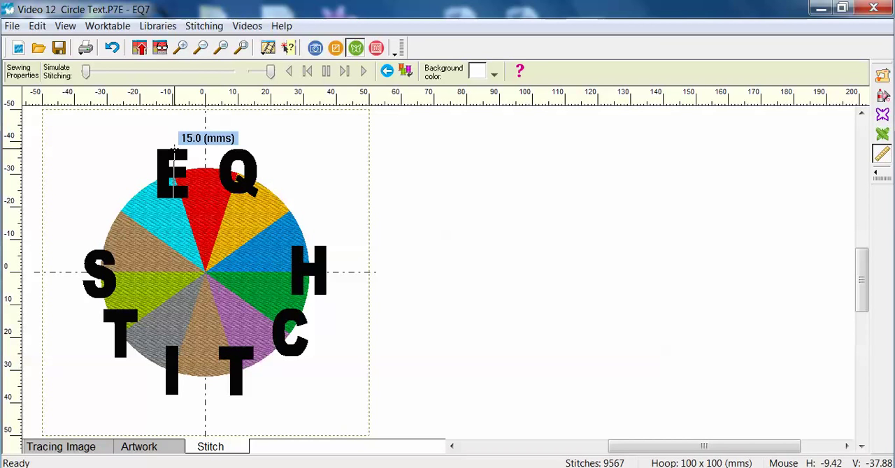
drag(172, 149, 174, 152)
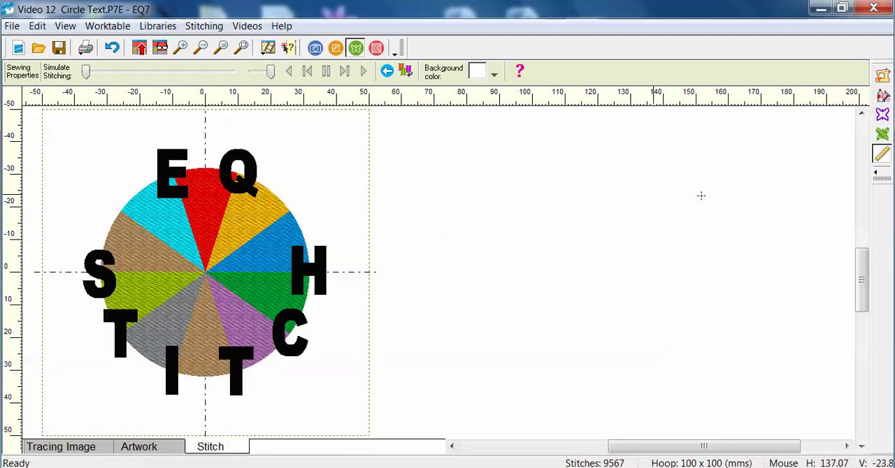
Apply the Weaving fill stitch to the gold wedge below the Q and Corn Row 2 to the blue wedge above the H.
click(882, 135)
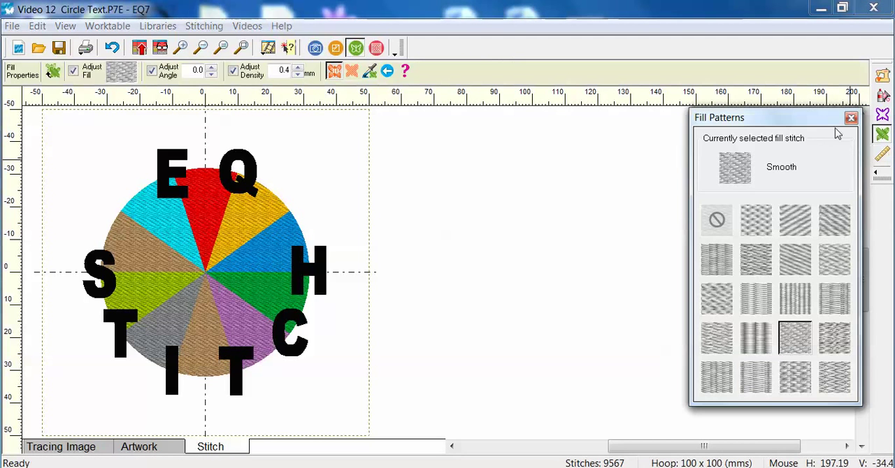
drag(786, 117, 489, 100)
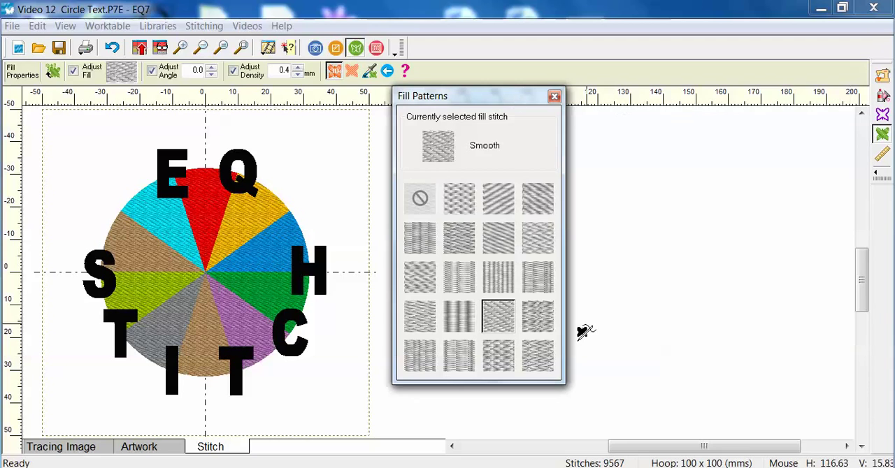
click(458, 237)
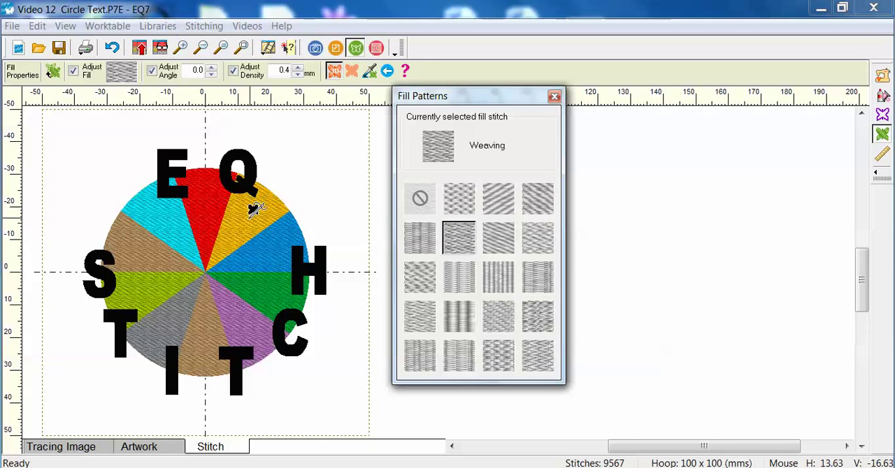
click(256, 202)
click(537, 200)
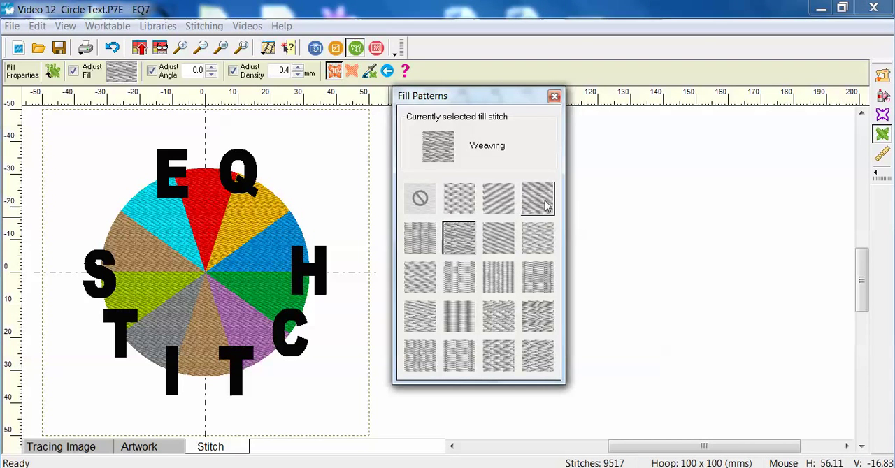
click(280, 244)
Apply the Allover fill stitch to the green wedge and the Shingle fill to the purple wedge beside the C.
click(536, 285)
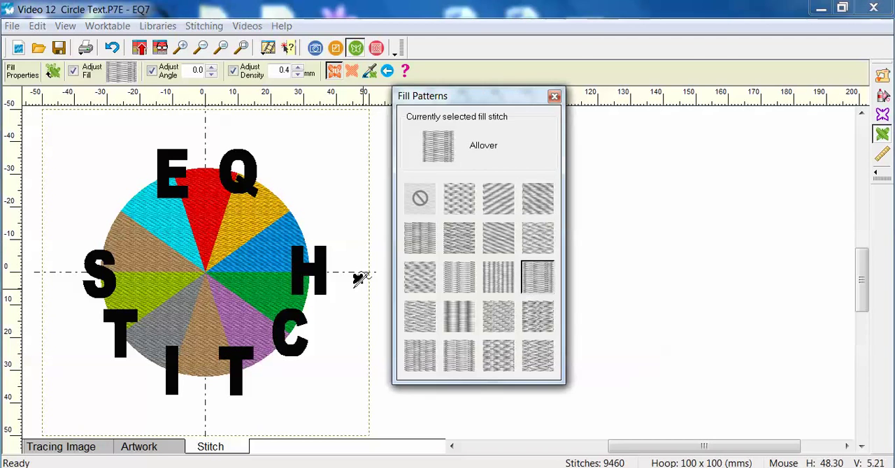
click(299, 302)
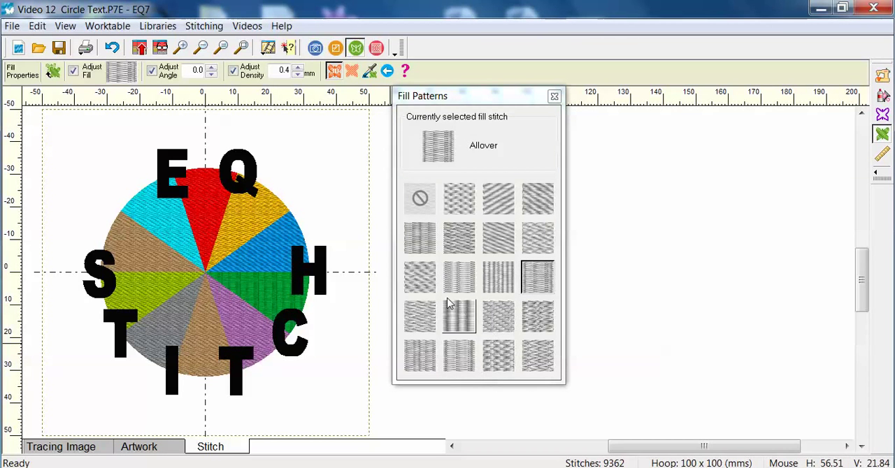
click(419, 277)
click(244, 300)
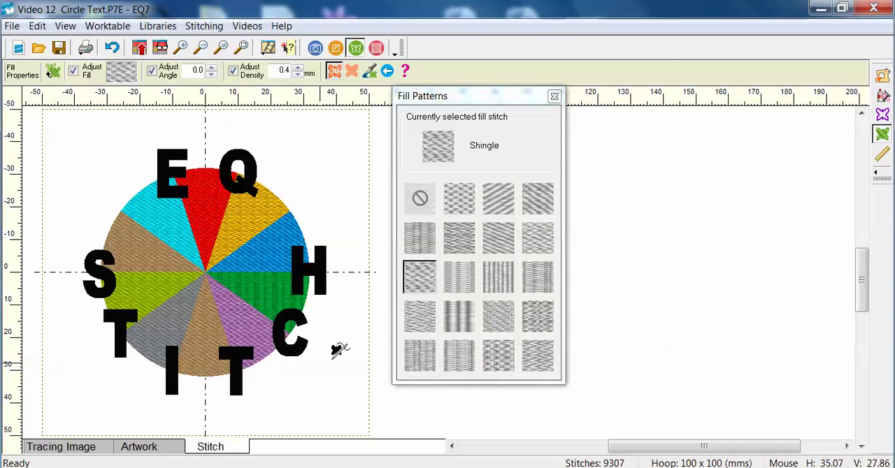
Apply the Static fill stitch to the bottom brown wedge and Snake Skin to the gray wedge above the I.
click(470, 276)
click(220, 314)
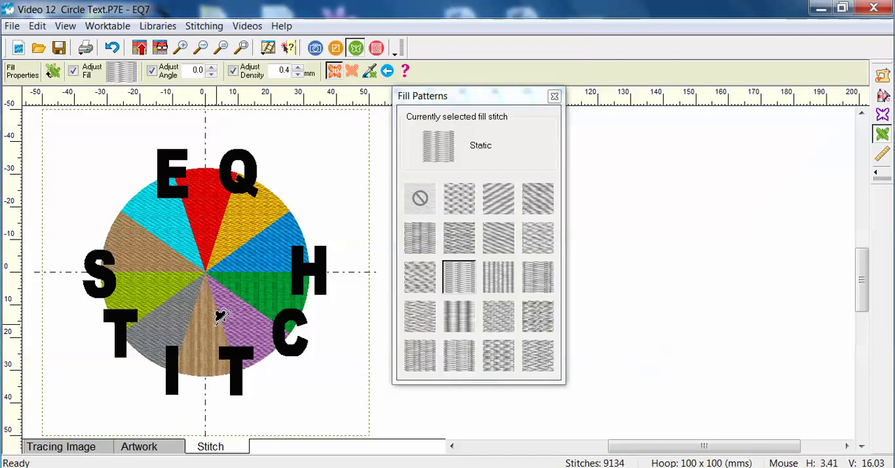
click(508, 321)
click(538, 320)
click(175, 318)
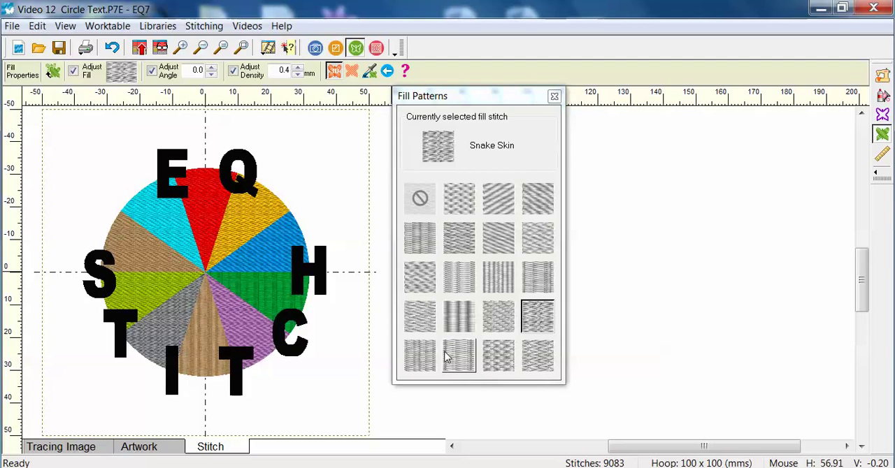
Apply the Tatami 30 fill stitch to the lime wedge below the S and Zigzag to the brown wedge above the S.
click(420, 357)
click(168, 293)
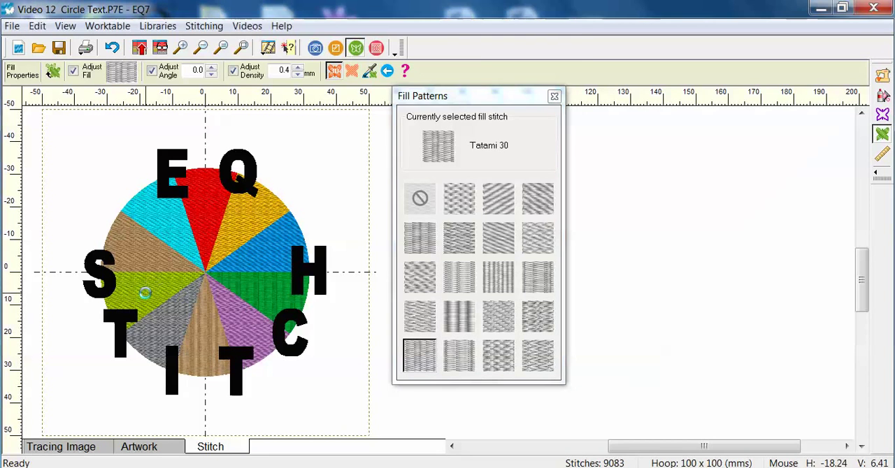
click(536, 357)
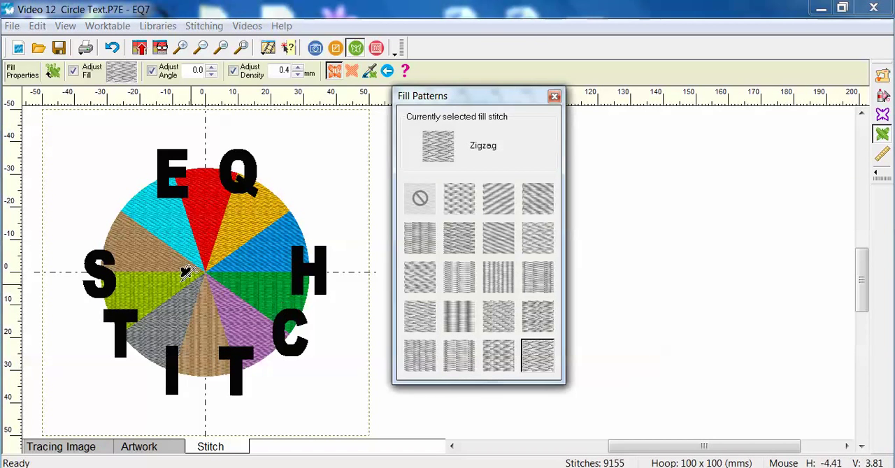
click(164, 255)
Apply the Thatched Basket fill stitch to the turquoise wedge below the E and add the design to the Sketchbook.
click(498, 357)
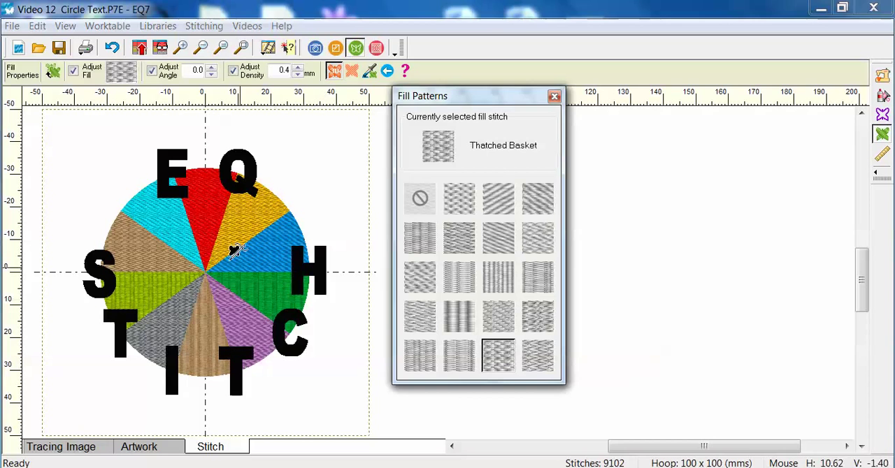
click(183, 206)
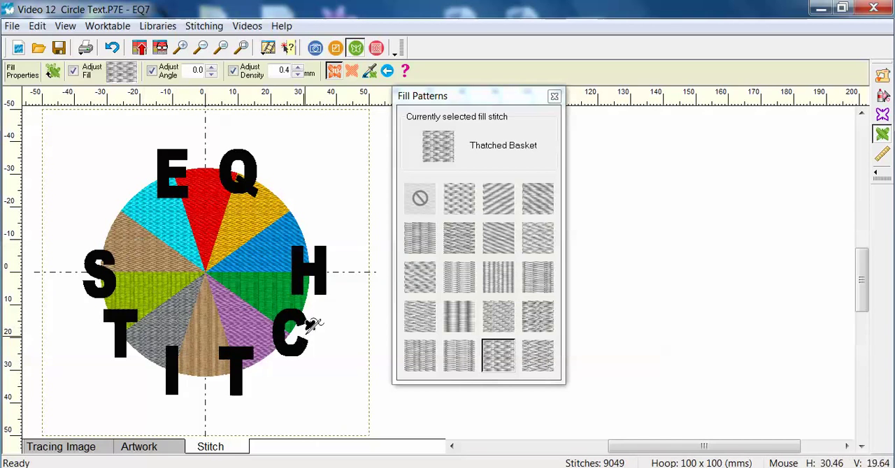
click(139, 49)
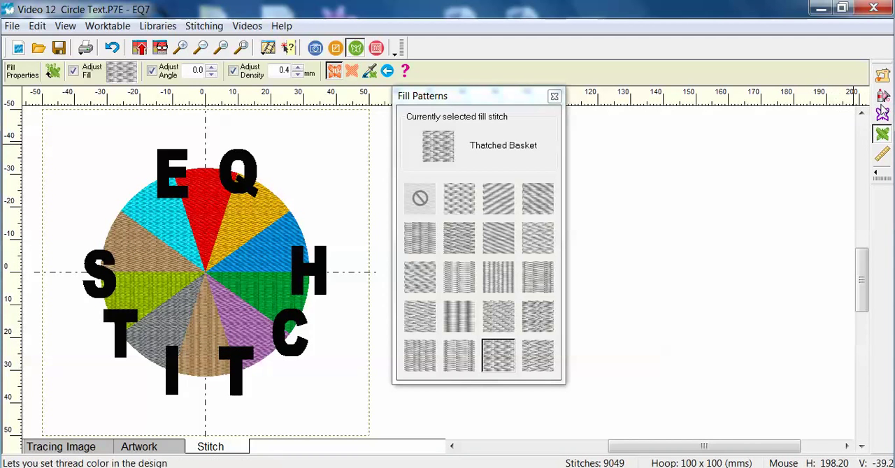
Recolor only the bottom brown wedge Robison-Anton Sunburst 122-9008 and add the design to the Sketchbook.
click(882, 96)
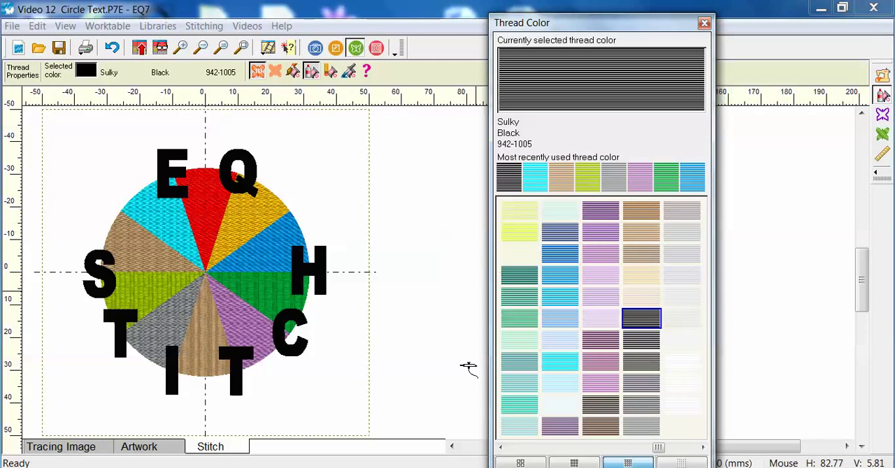
click(292, 72)
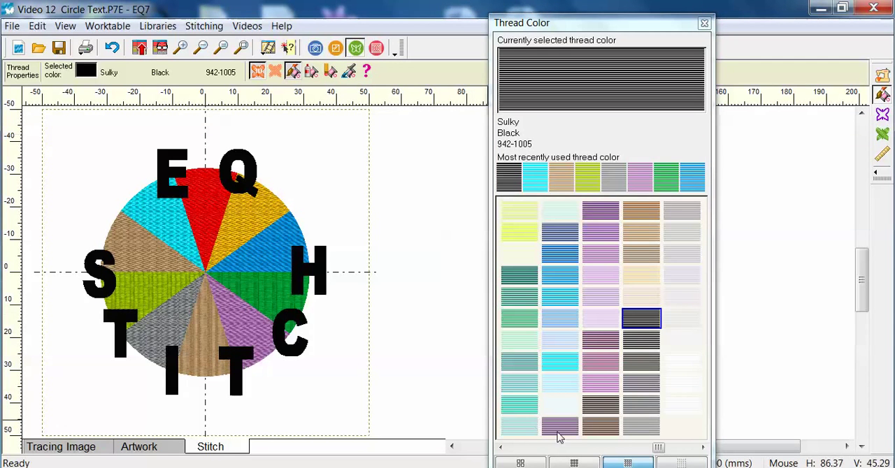
drag(659, 448, 516, 448)
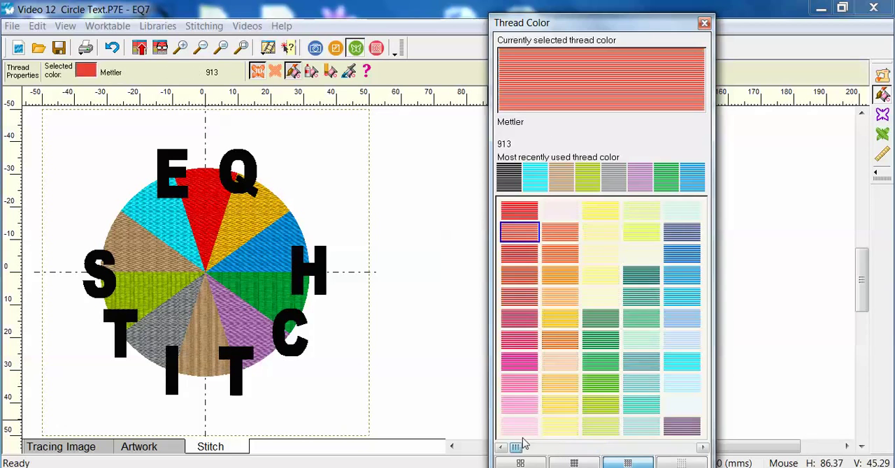
click(562, 342)
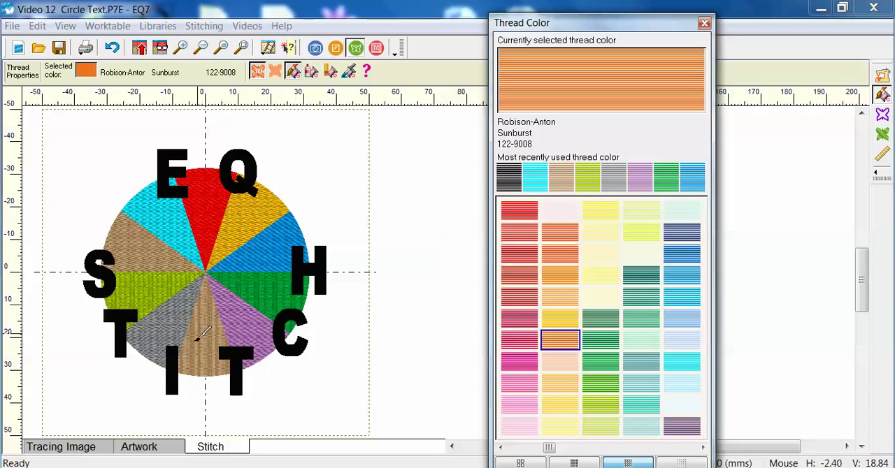
click(200, 342)
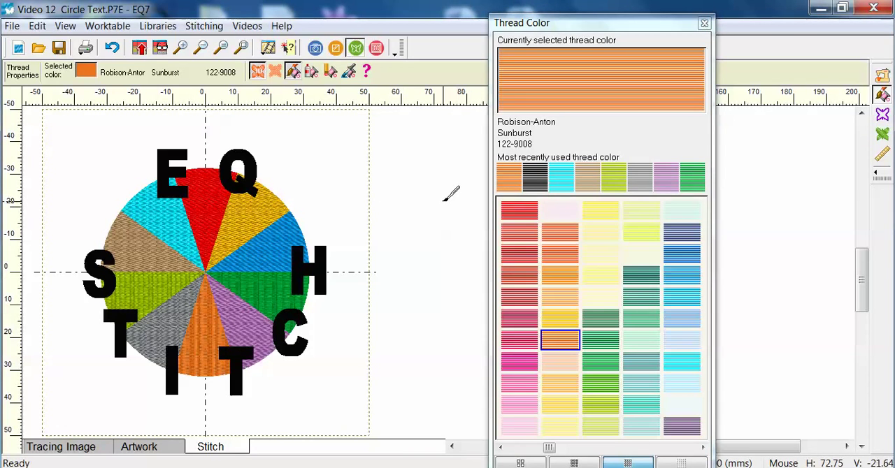
click(140, 49)
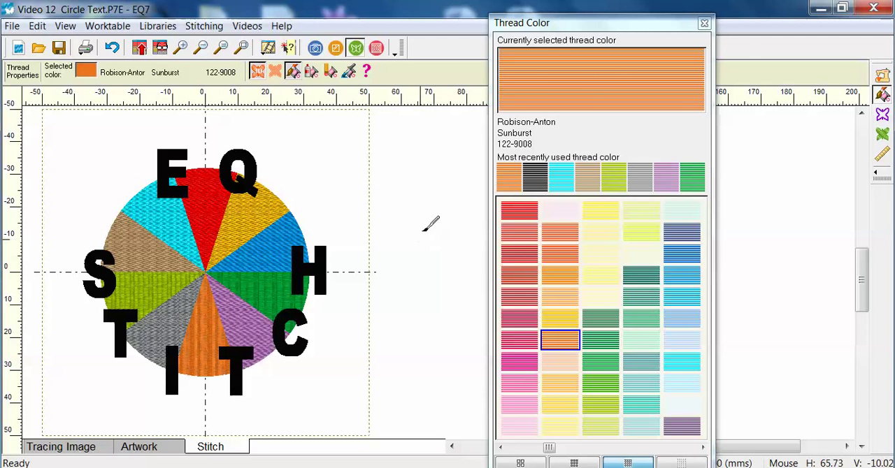
Start exporting the design as a stitching file in Baby Lock/Brother (*.PES) format, named "Circle text".
click(202, 26)
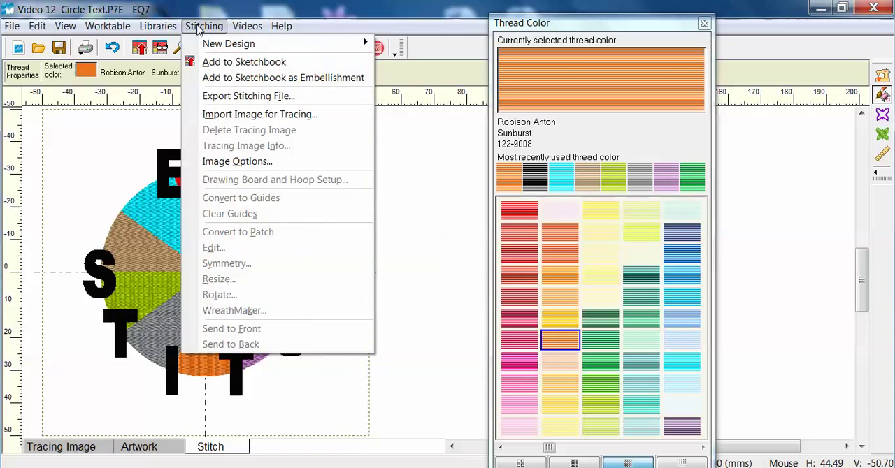
click(210, 97)
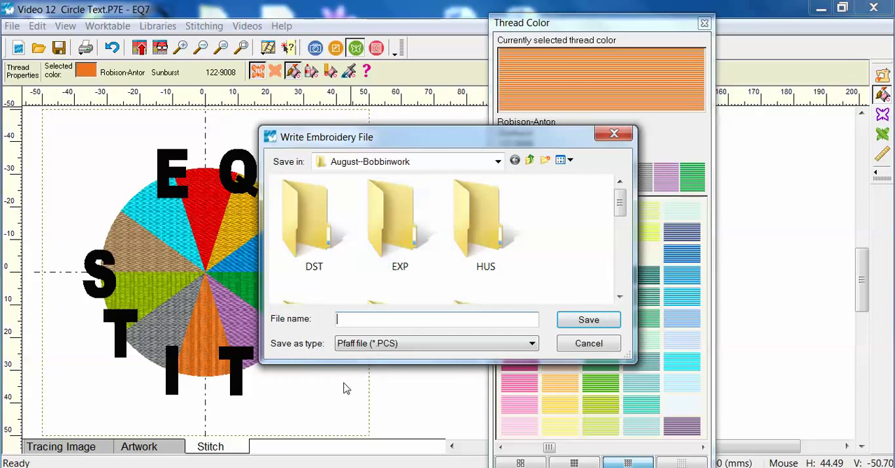
click(533, 344)
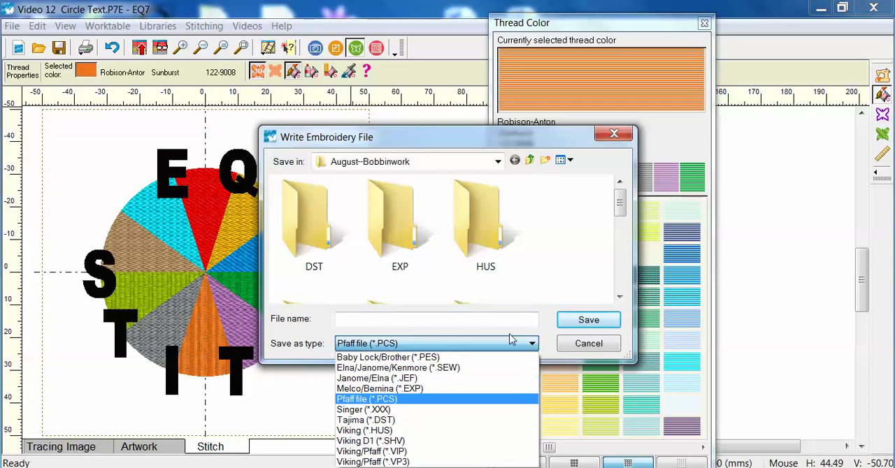
click(355, 359)
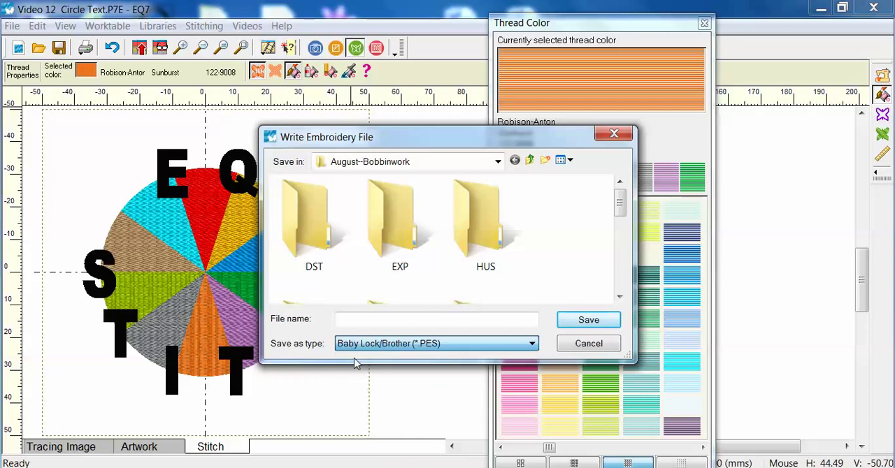
click(342, 319)
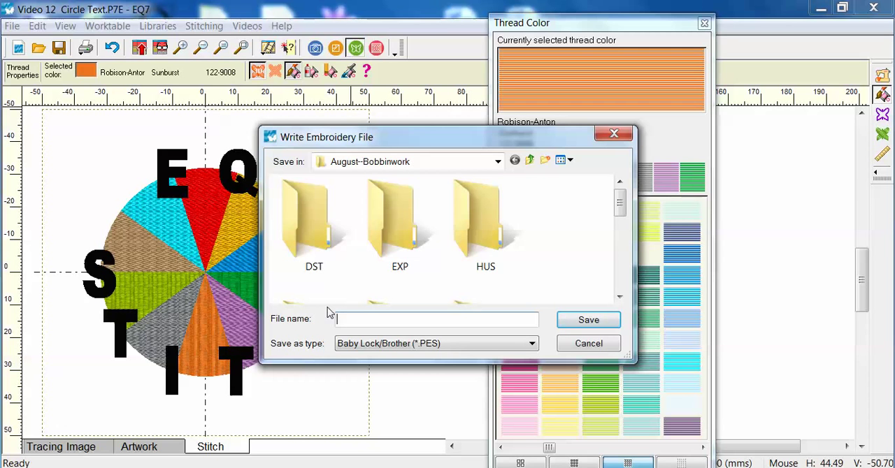
text(cIRCLE)
Save the embroidery file to the Desktop, exporting the design without sorting thread colors.
click(498, 161)
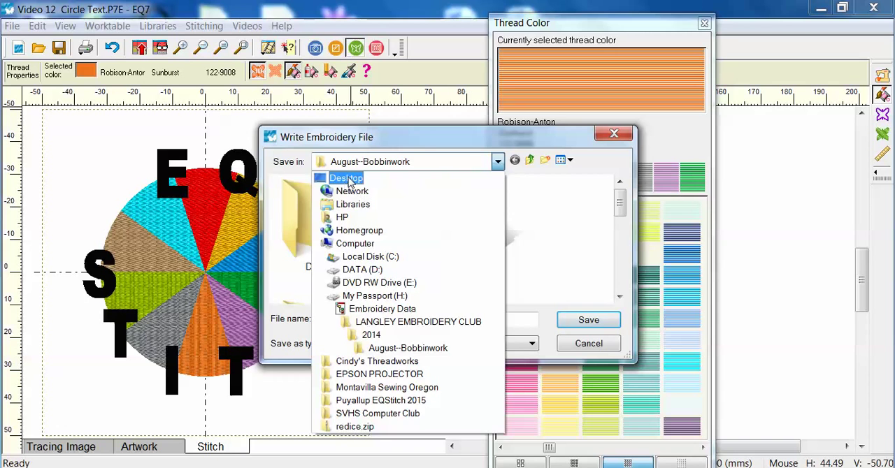
click(349, 180)
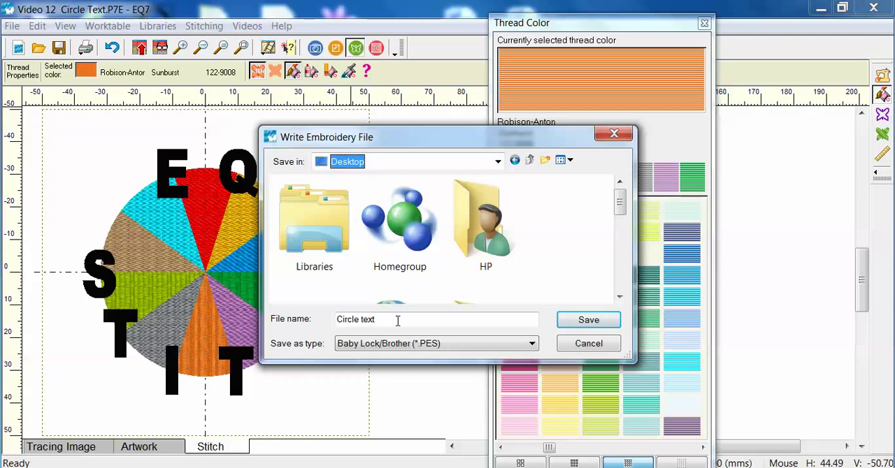
drag(419, 149, 447, 138)
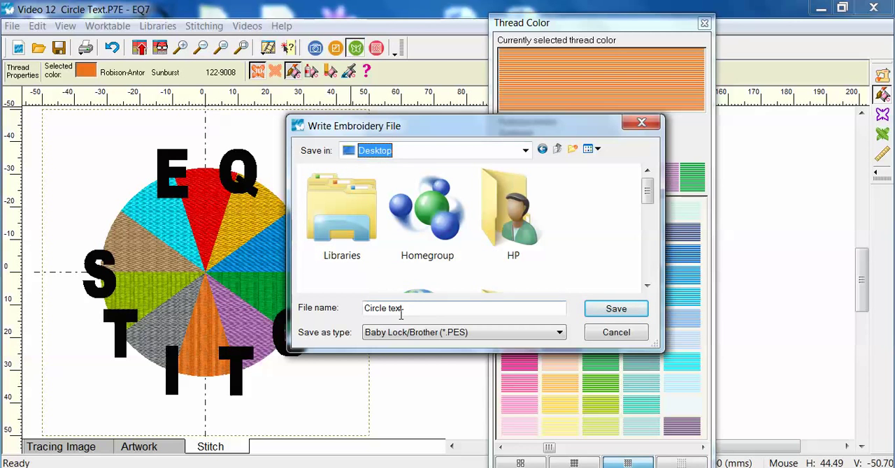
click(615, 310)
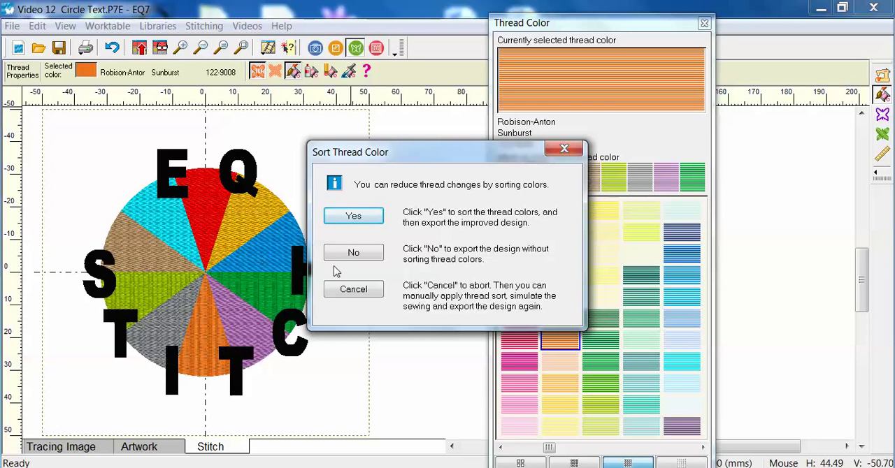
click(354, 254)
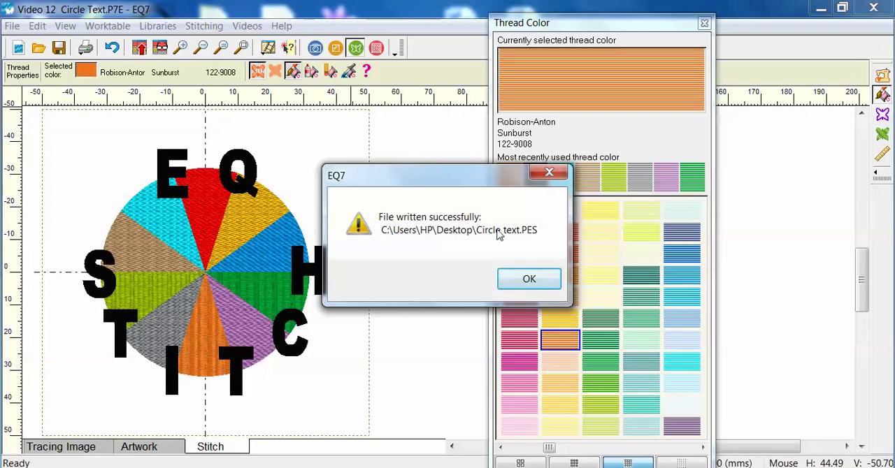
click(529, 280)
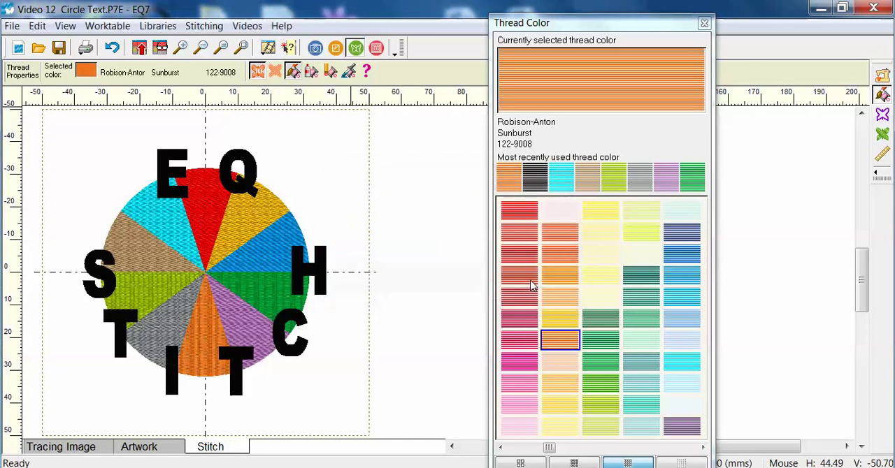
Close EQ7 and move the exported Circle text.PES file on the desktop to the spot below redice.zip.
click(873, 10)
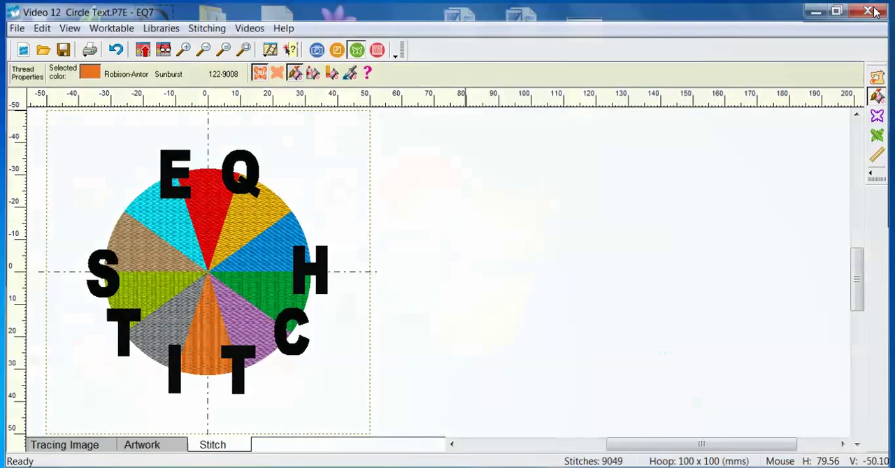
drag(348, 212, 594, 212)
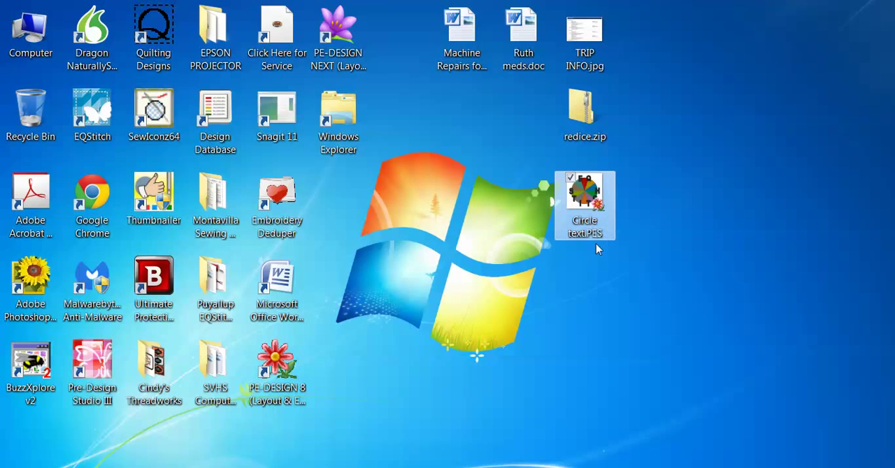
mouse_move(578, 210)
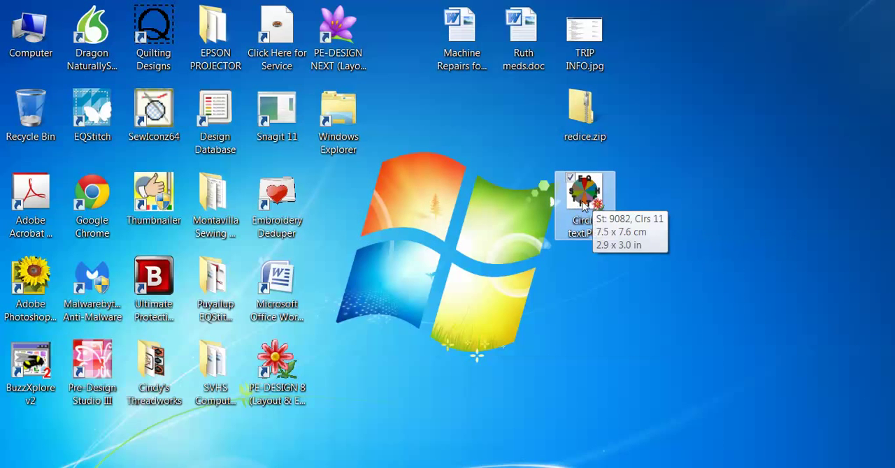